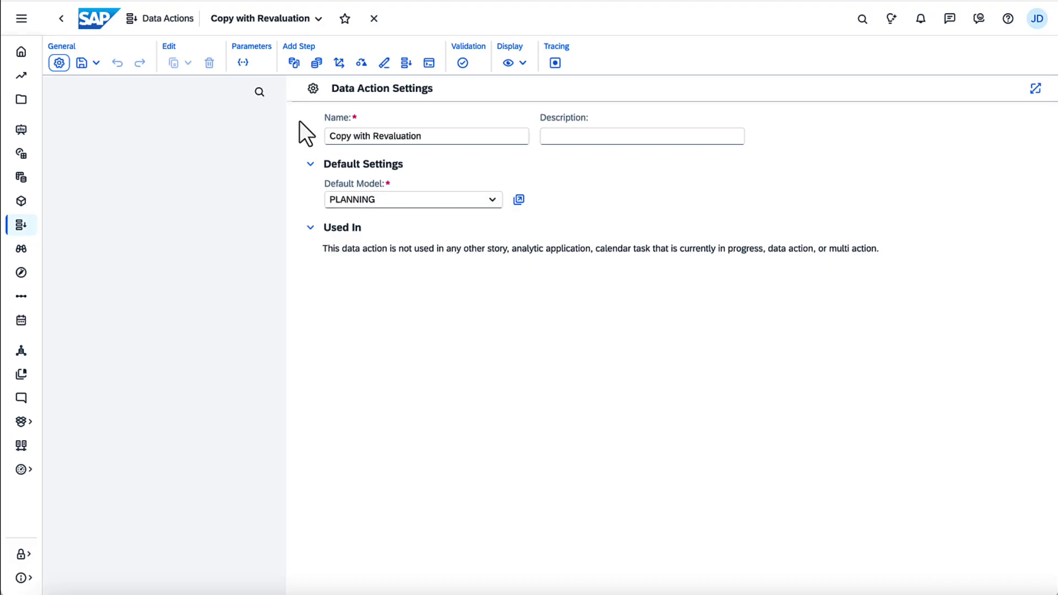
Step: Add a copy step to the data action and delete it again
left_click(294, 65)
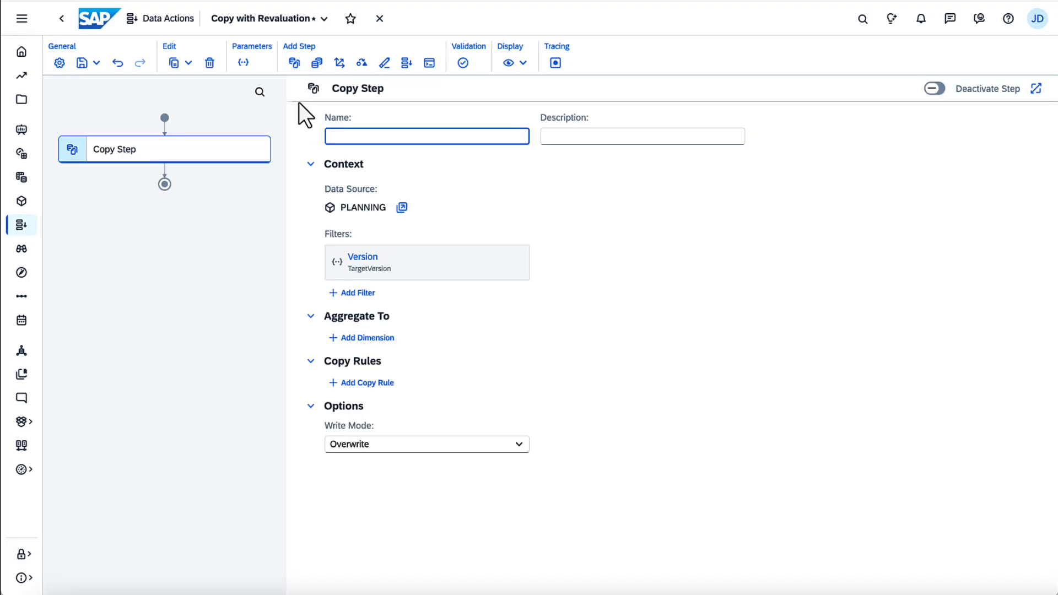
left_click(210, 64)
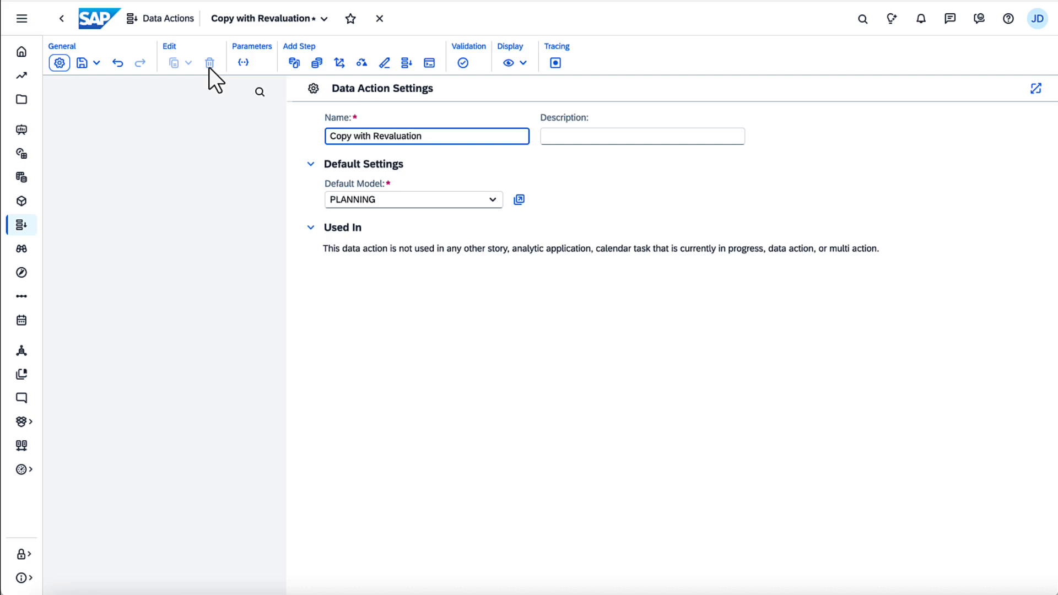
Step: Add an advanced formulas step named "Copy from Actuals with Revaluation" to the data action
left_click(428, 65)
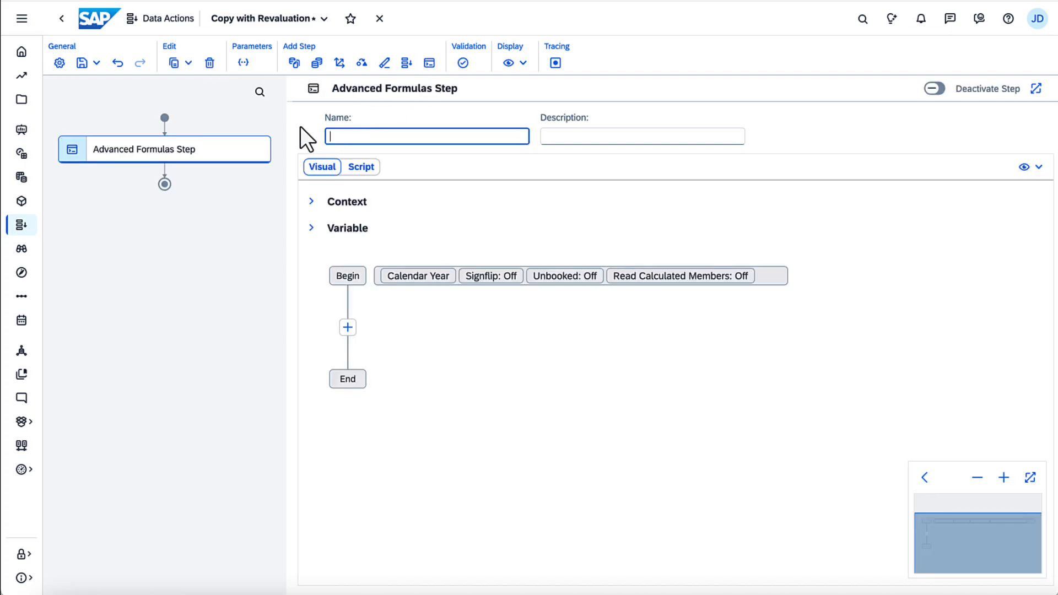
type("Copy from Actuals with Revalua")
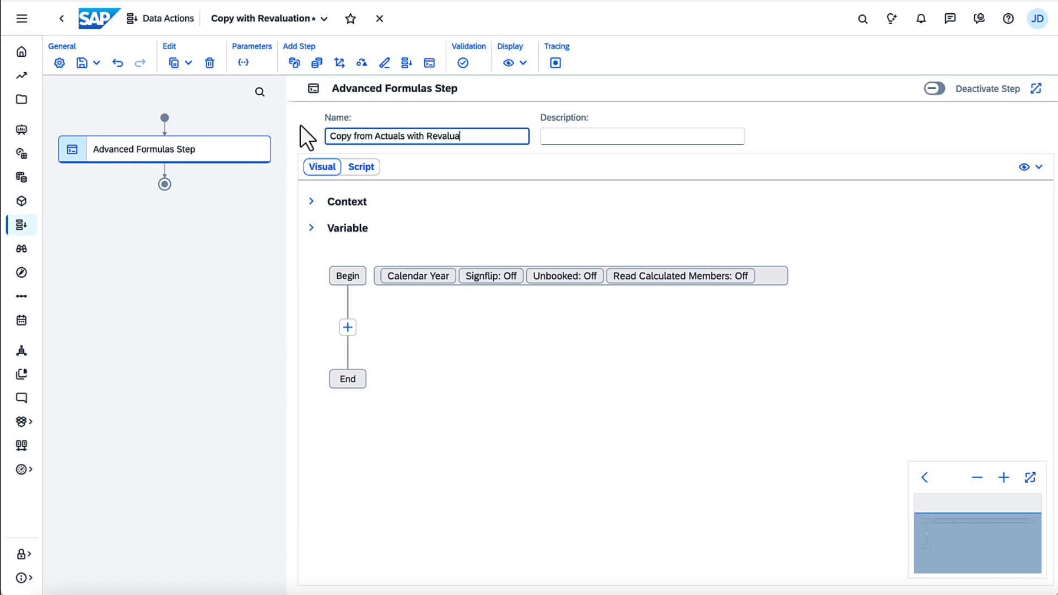
type("tion")
key("Return")
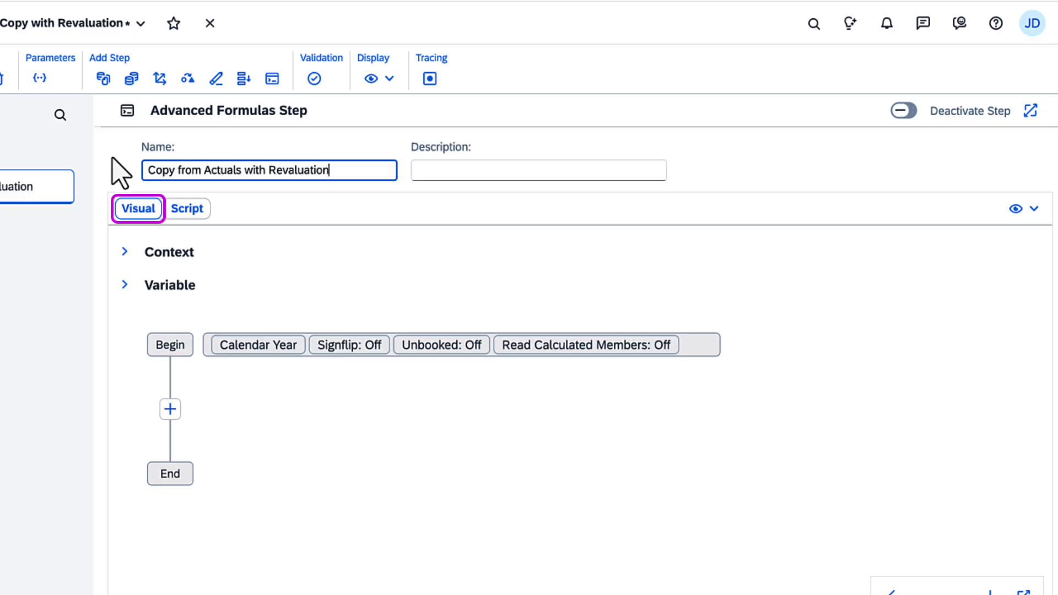
Step: Look at the script version of the advanced formulas step and return to its visual version
left_click(188, 209)
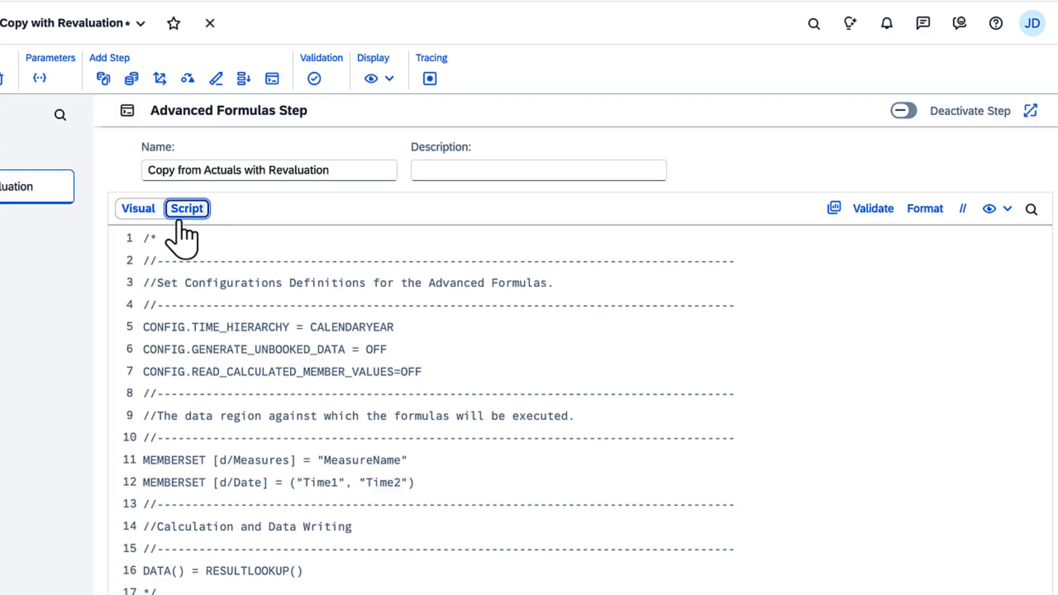
left_click(145, 211)
left_click(961, 386)
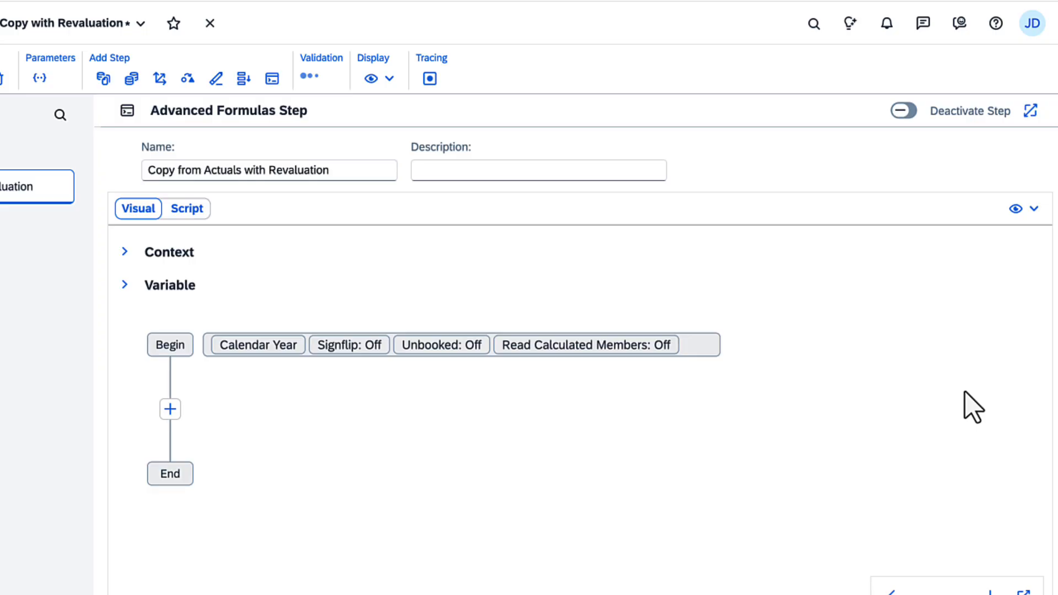
Step: Add a context filter on the Account dimension restricted to the Gross Revenue member
left_click(124, 253)
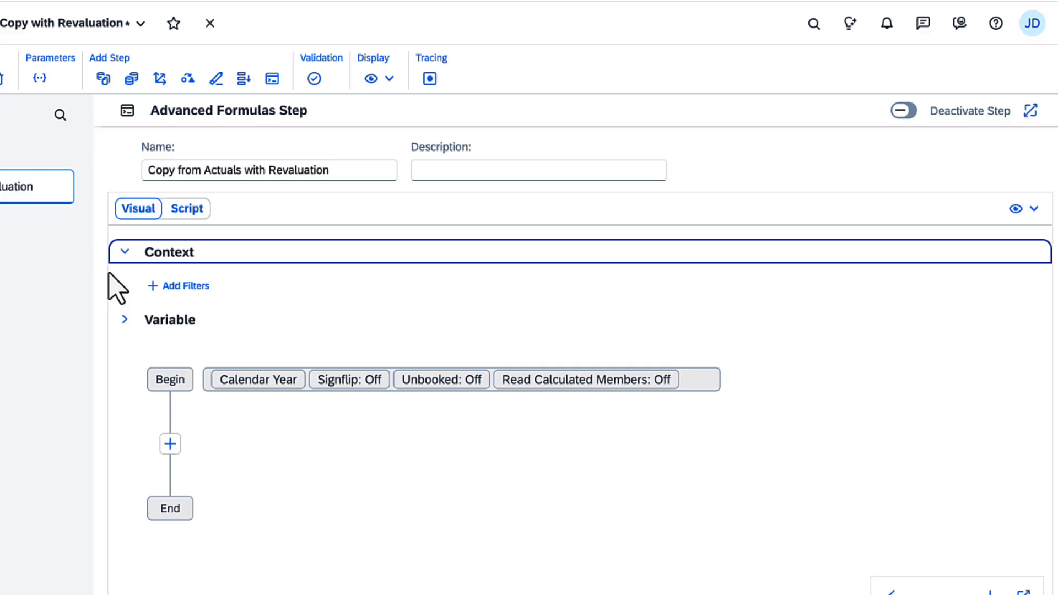
left_click(182, 287)
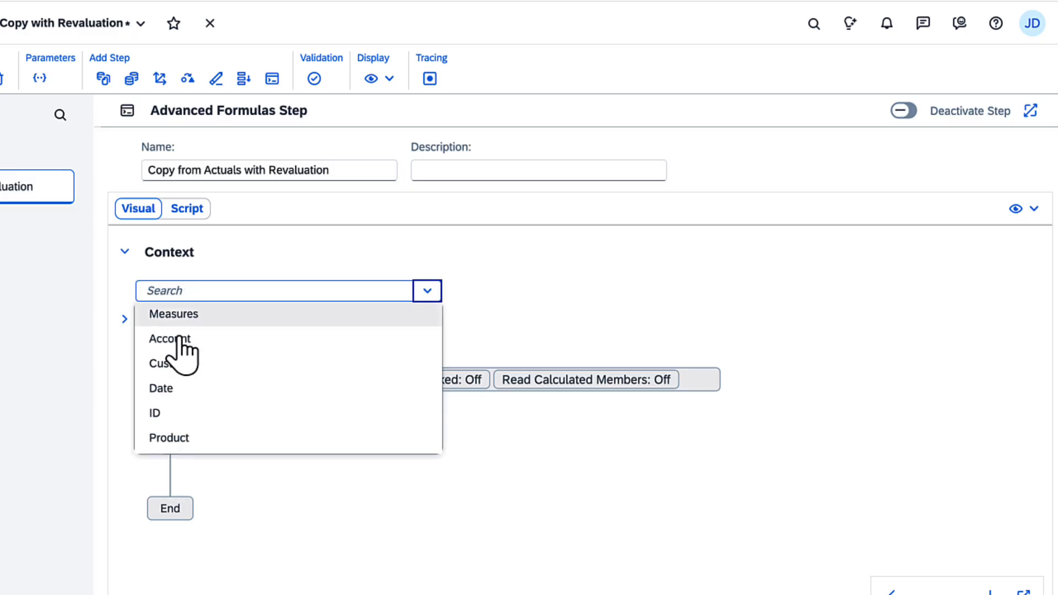
left_click(173, 338)
left_click(217, 276)
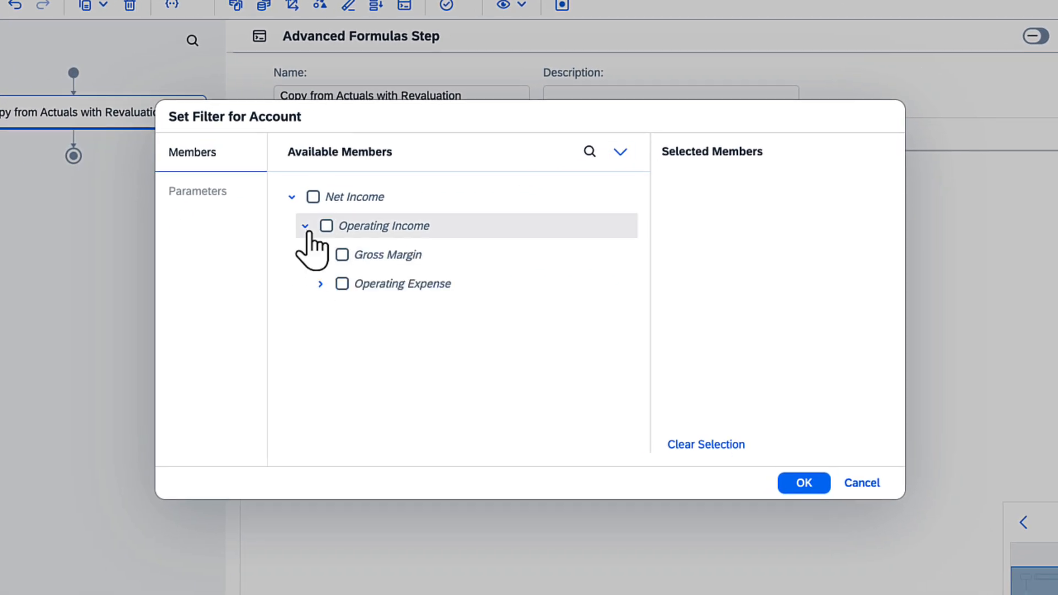
left_click(319, 255)
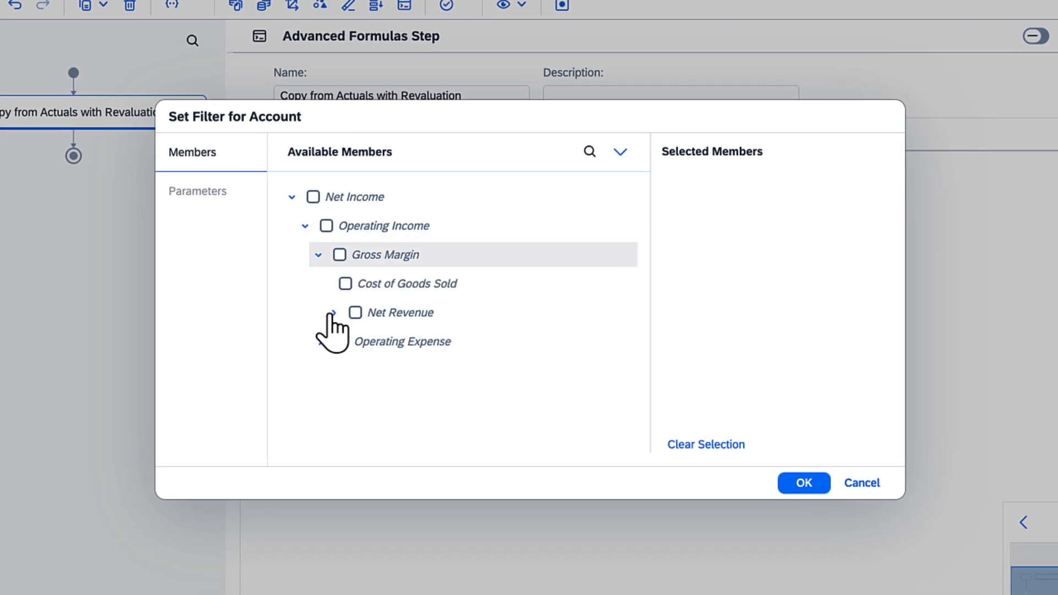
left_click(333, 312)
left_click(359, 341)
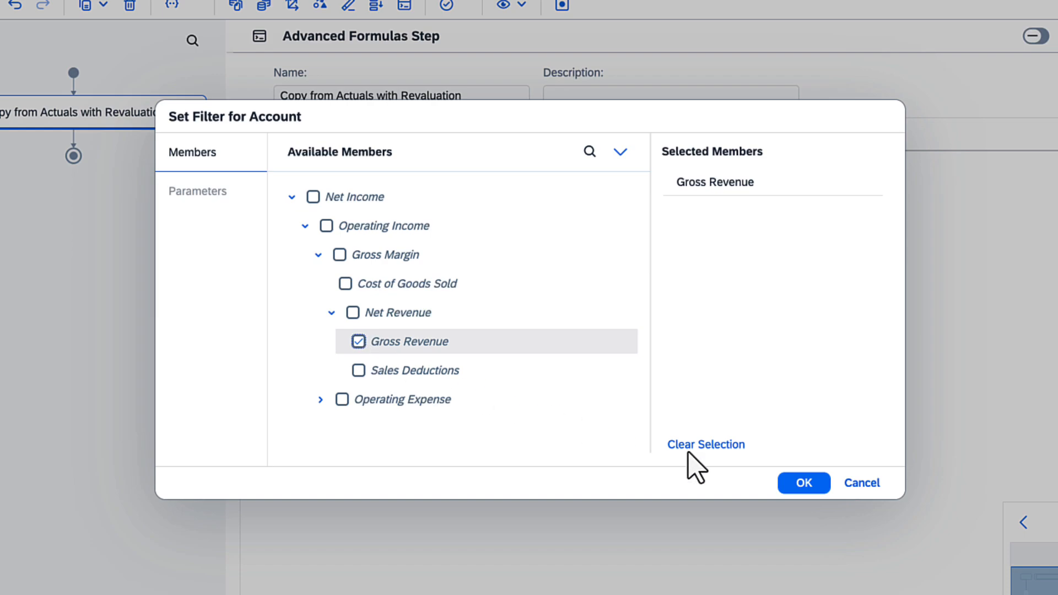
left_click(784, 485)
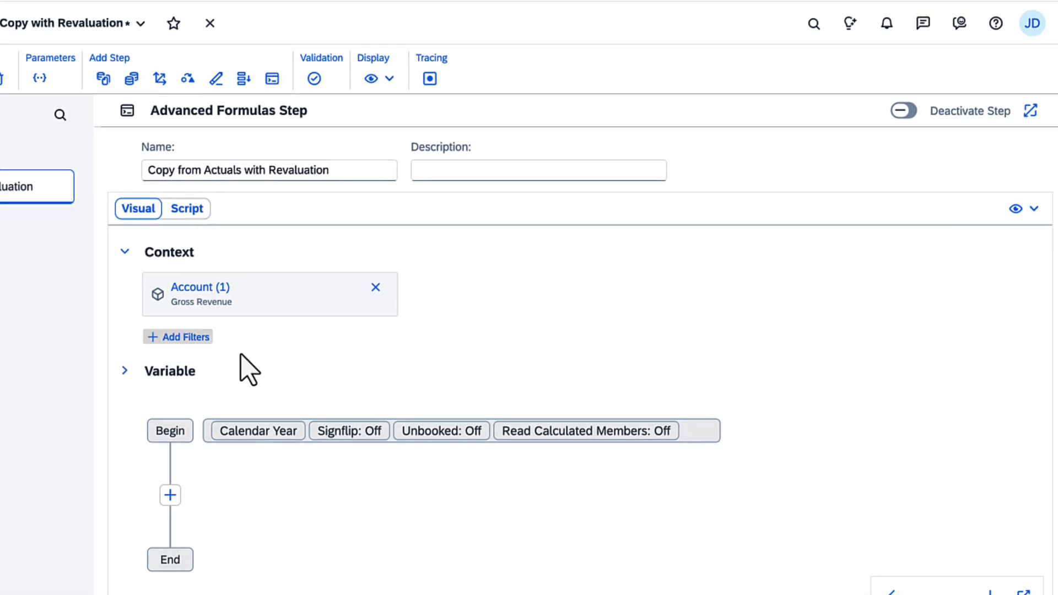
Step: Add a context filter on the Date dimension that uses the FromDate parameter
left_click(315, 263)
left_click(175, 416)
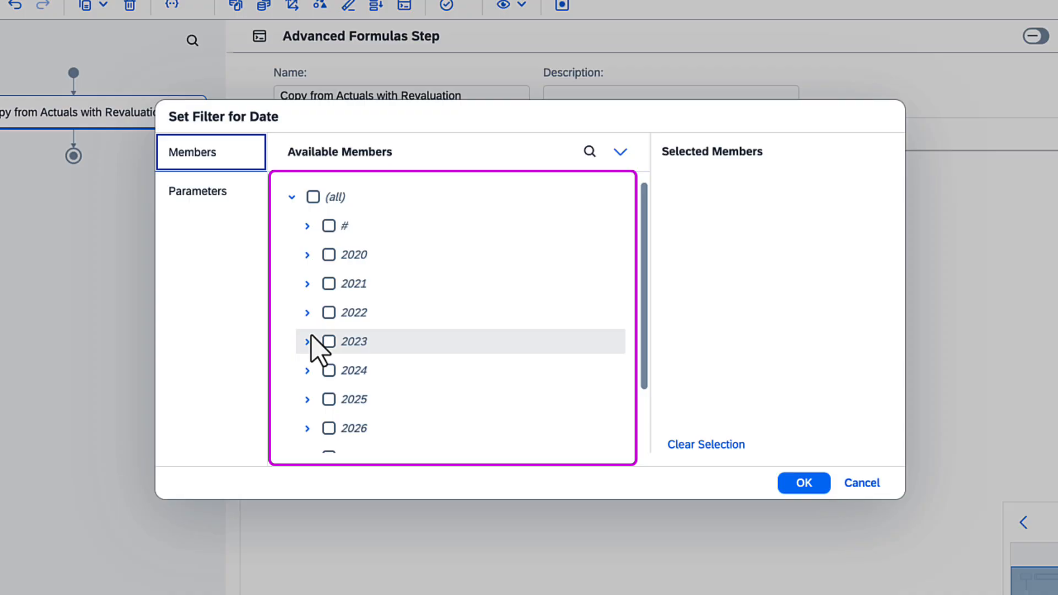
left_click(233, 204)
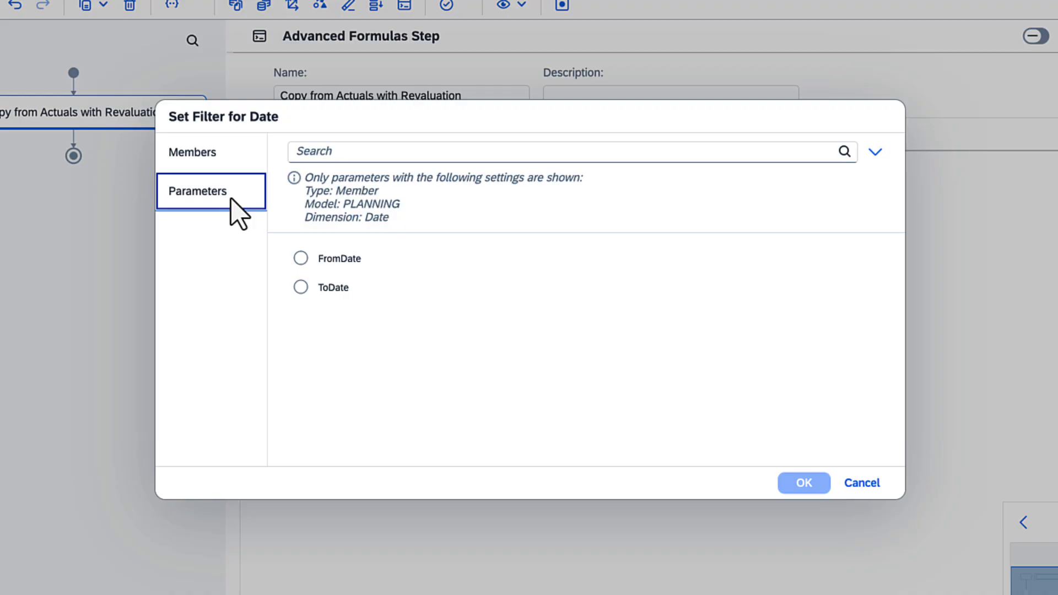
left_click(309, 260)
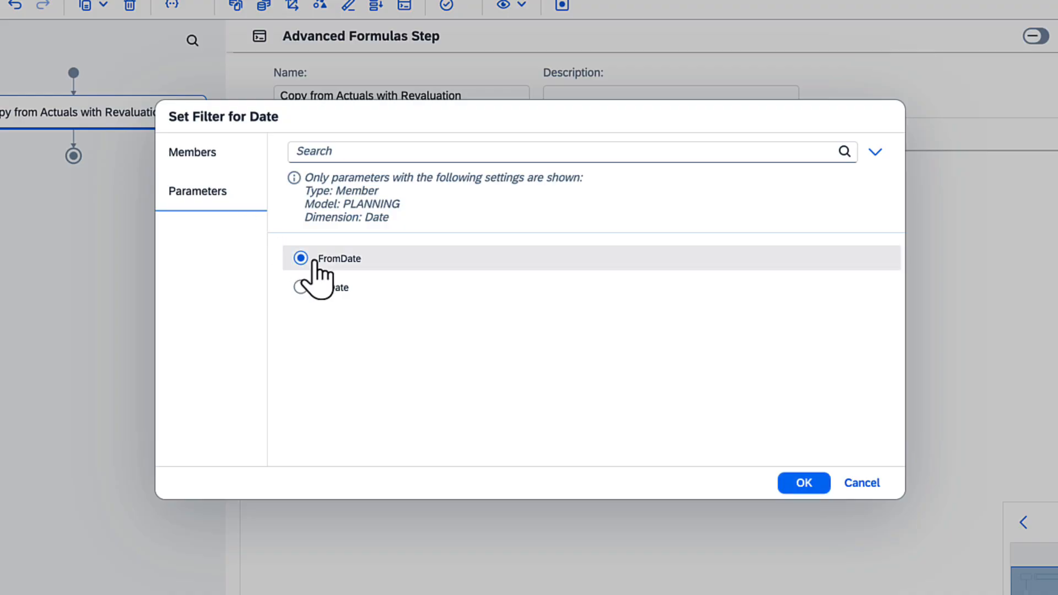
left_click(805, 484)
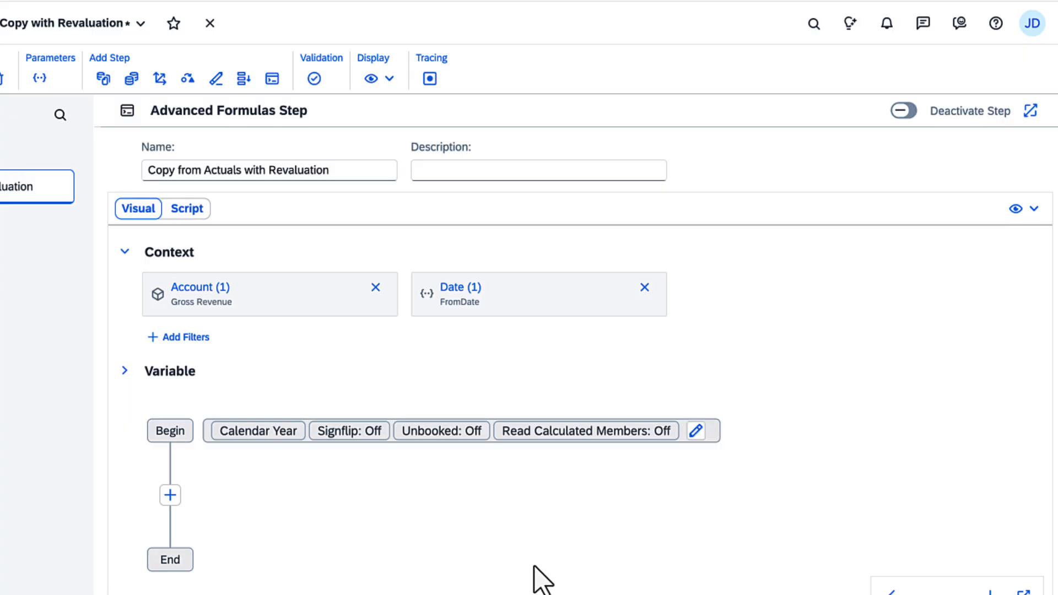
Step: Examine the variable types offered for a new variable and leave without creating one
left_click(124, 373)
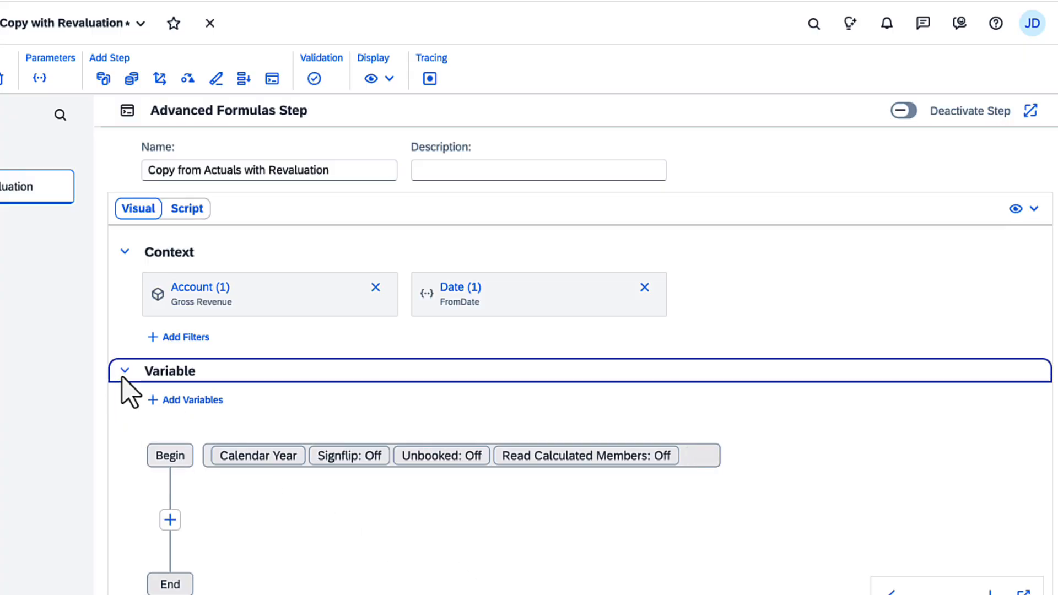
left_click(154, 401)
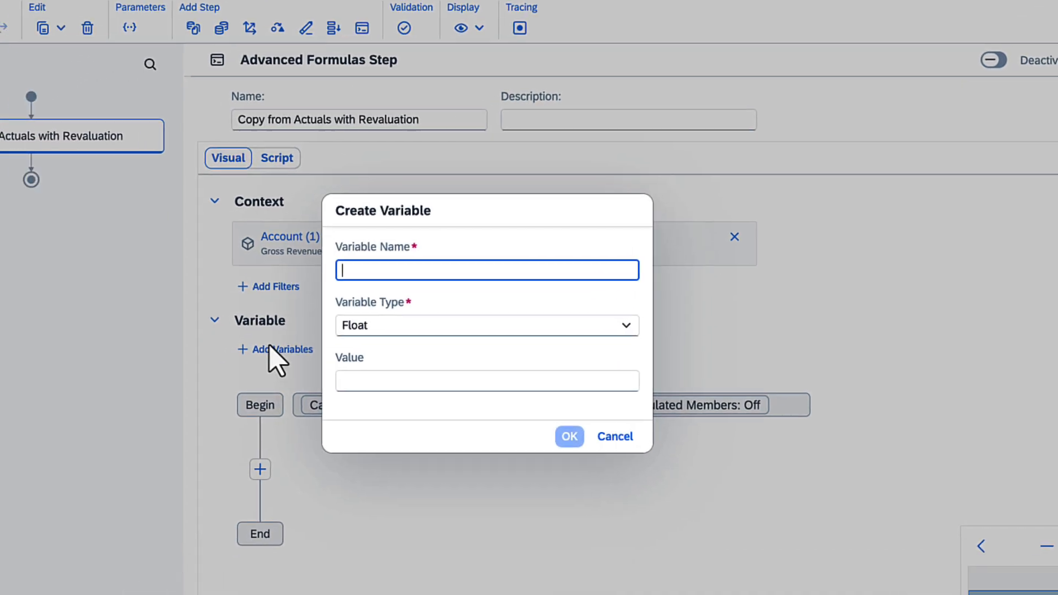
left_click(624, 325)
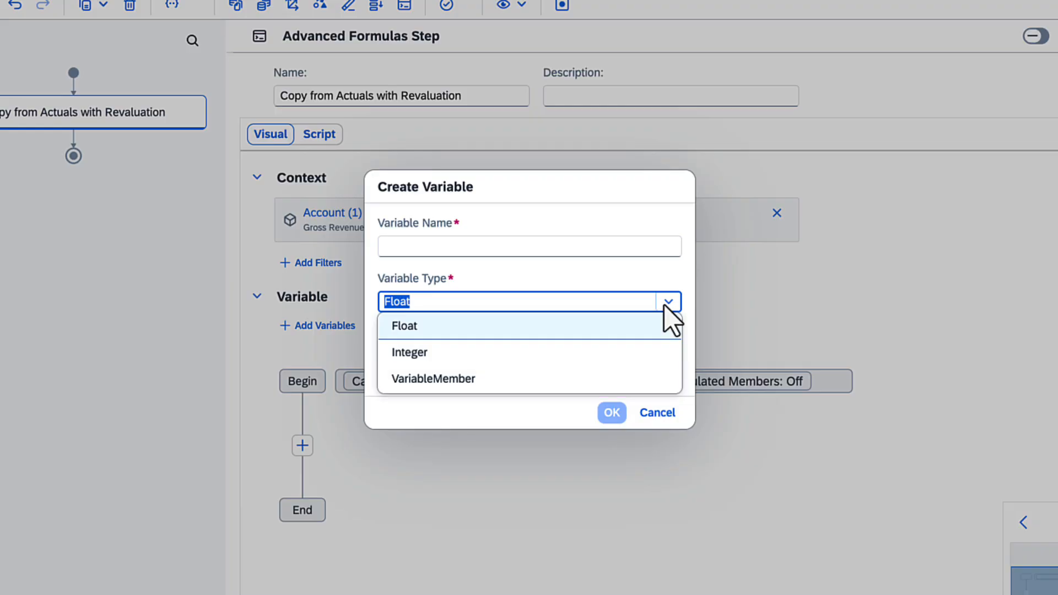
left_click(665, 307)
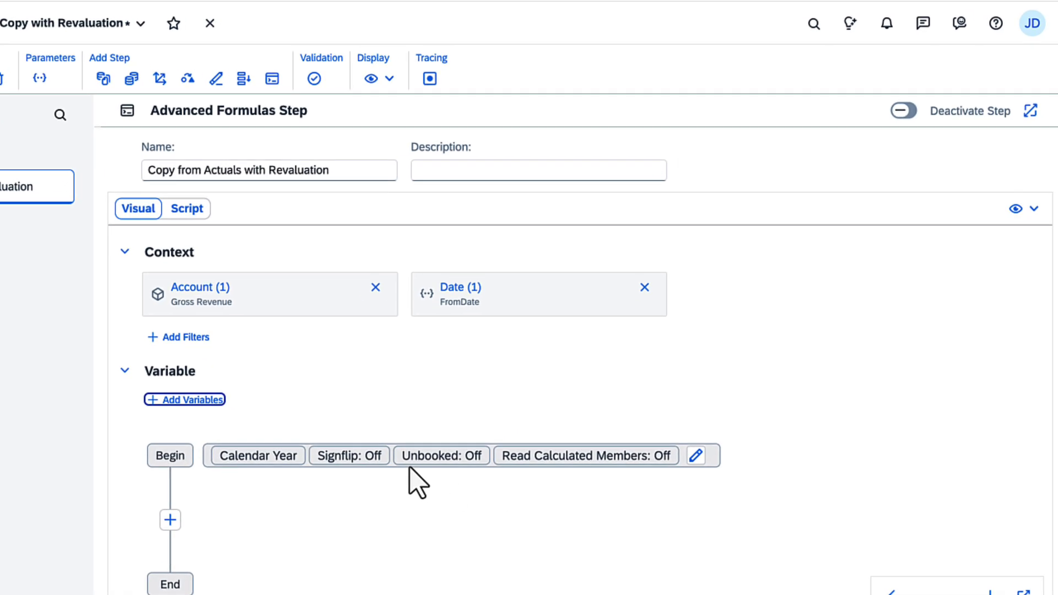
left_click(125, 375)
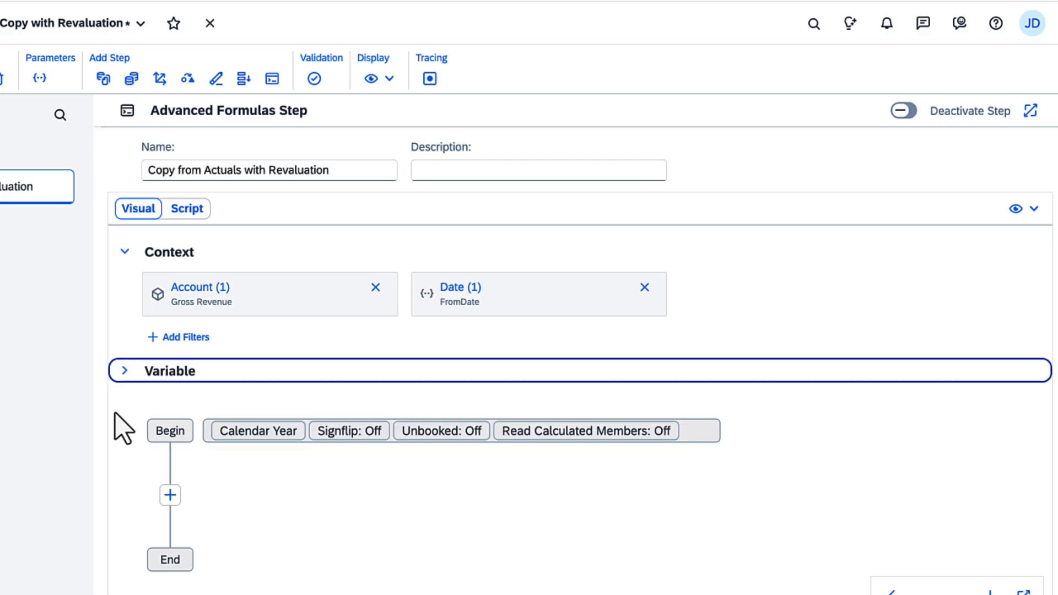
Step: Review the configuration options of the advanced formulas step and close them without changes
left_click(695, 430)
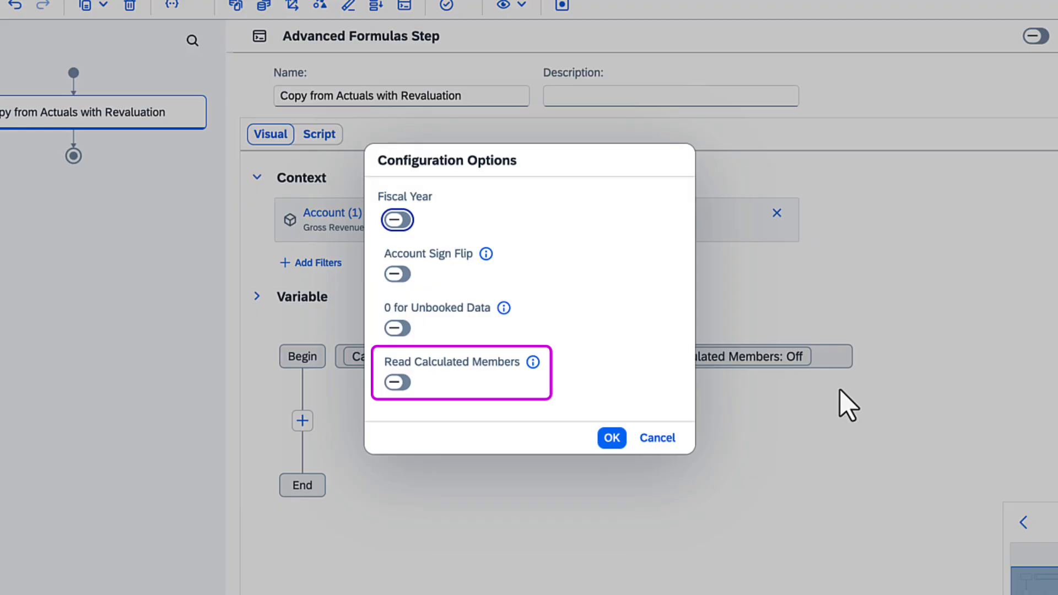
left_click(657, 438)
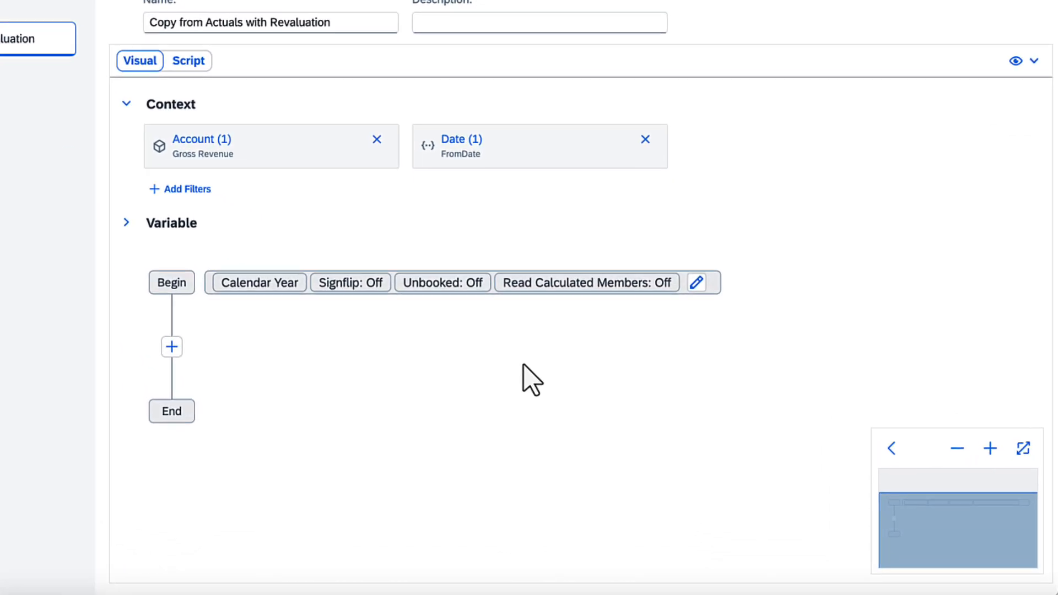
Step: Insert a calculation between Begin and End and remove it again
left_click(174, 352)
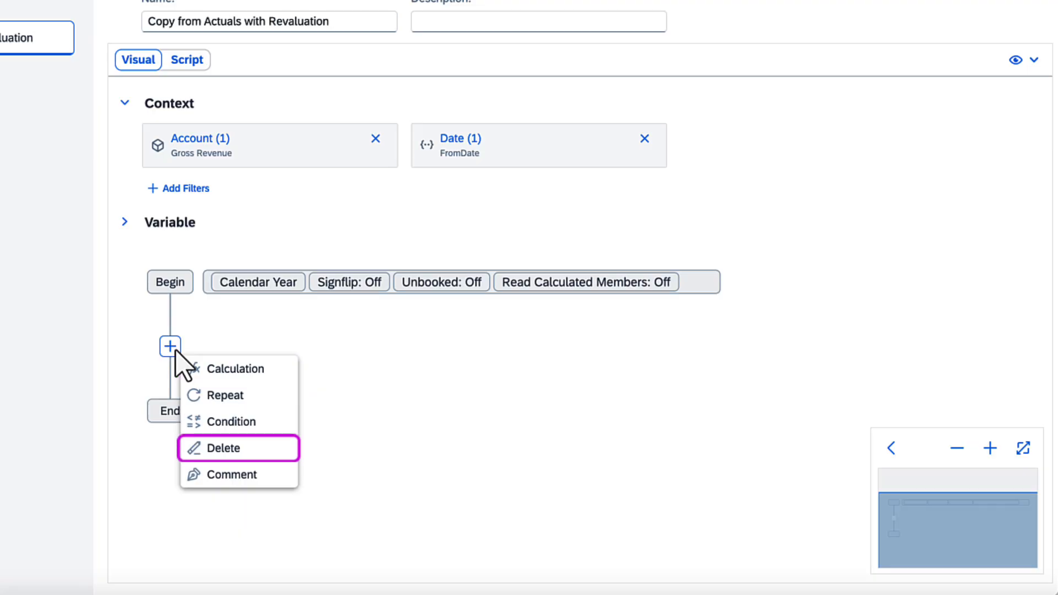
left_click(223, 369)
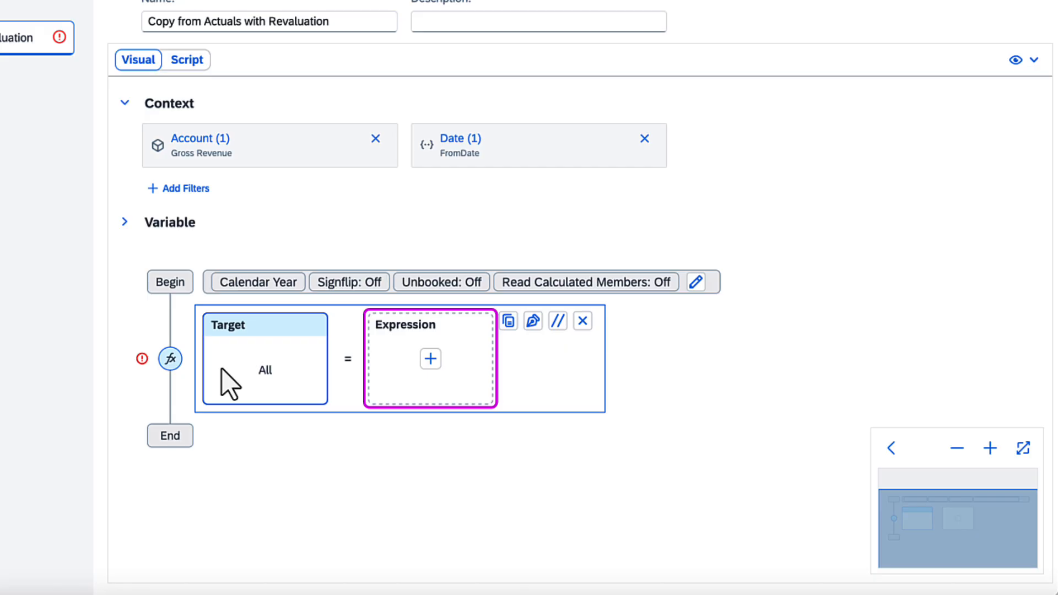
left_click(580, 322)
Step: Insert a Repeat over the Product dimension between Begin and End and remove it again
left_click(170, 346)
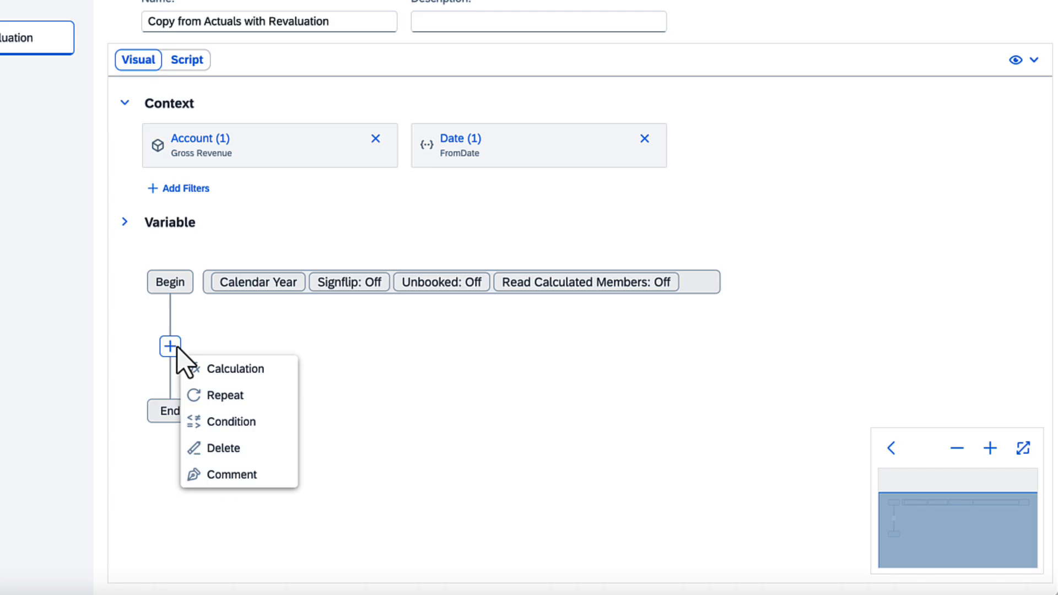
left_click(221, 395)
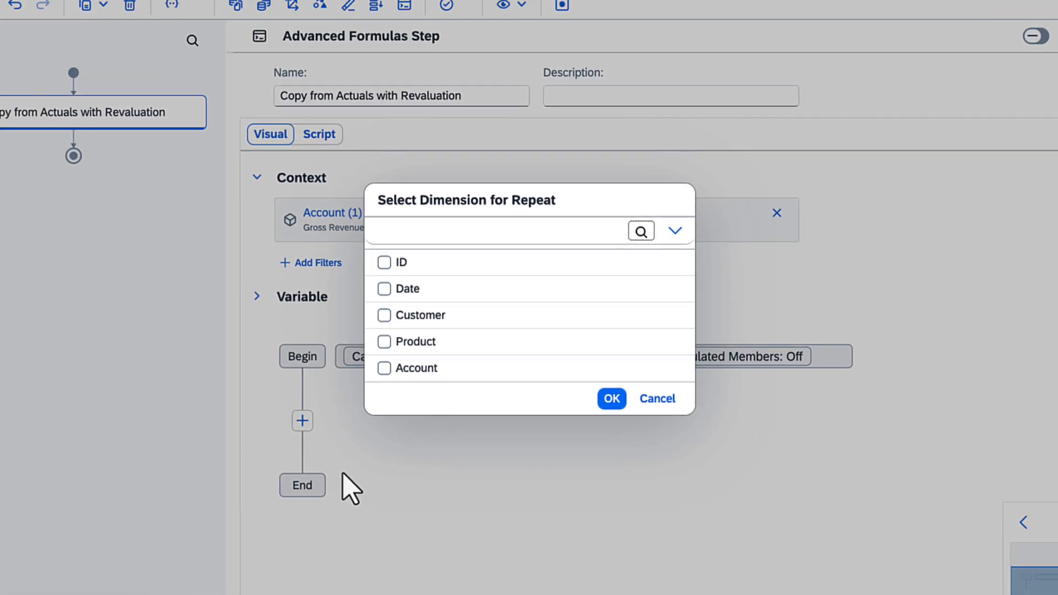
left_click(384, 342)
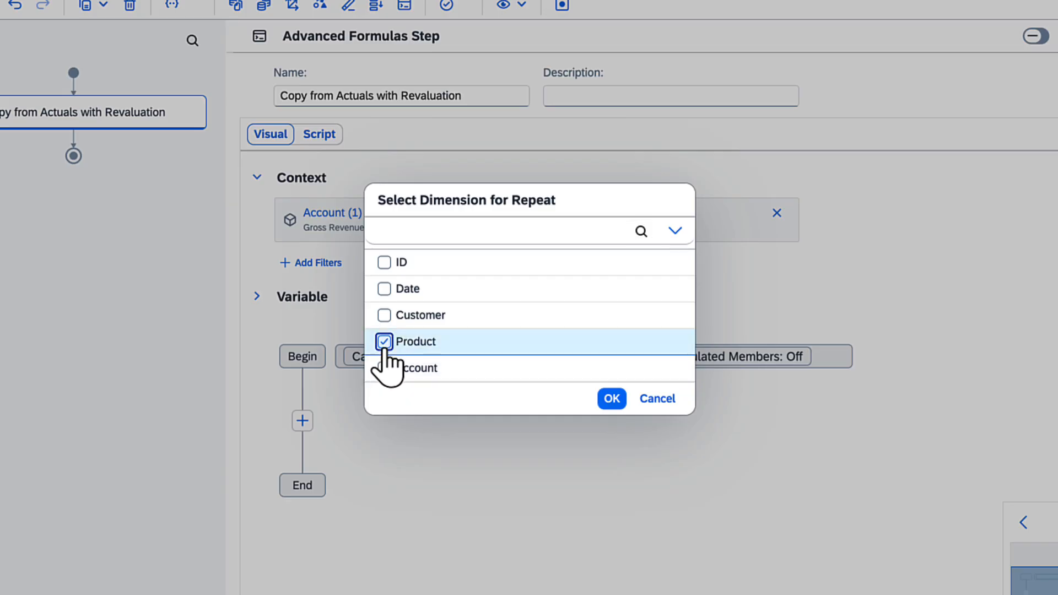
left_click(612, 398)
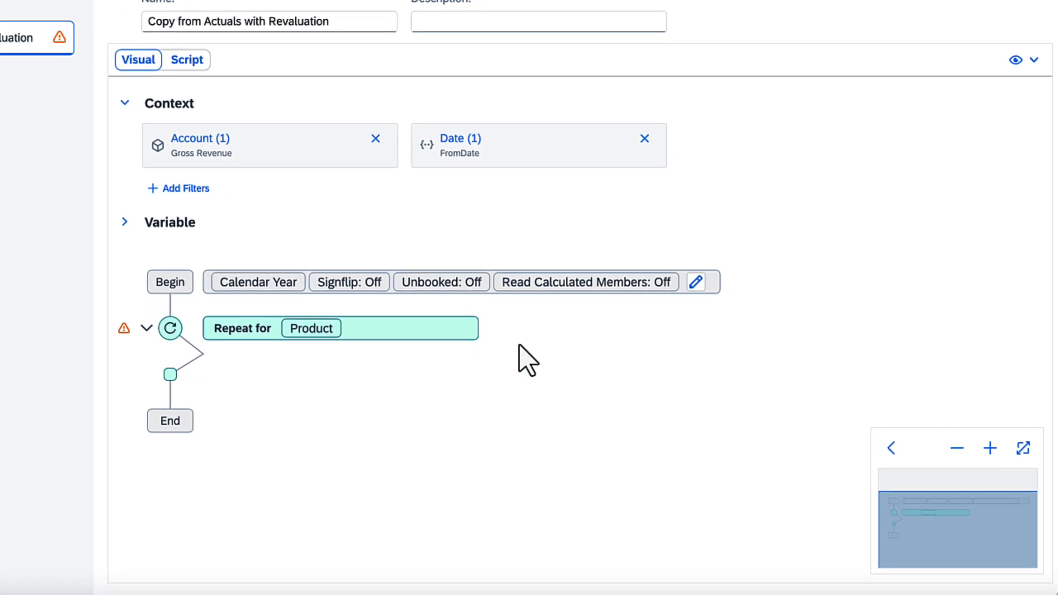
left_click(456, 329)
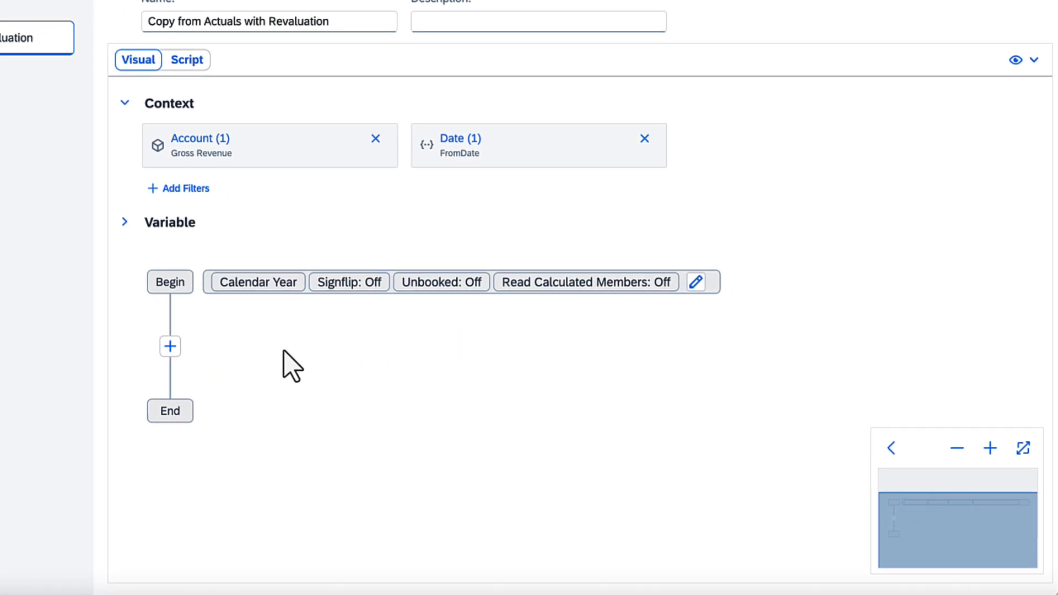
Step: Insert a Condition between Begin and End filtered on the Gross Revenue account member
left_click(170, 346)
left_click(249, 422)
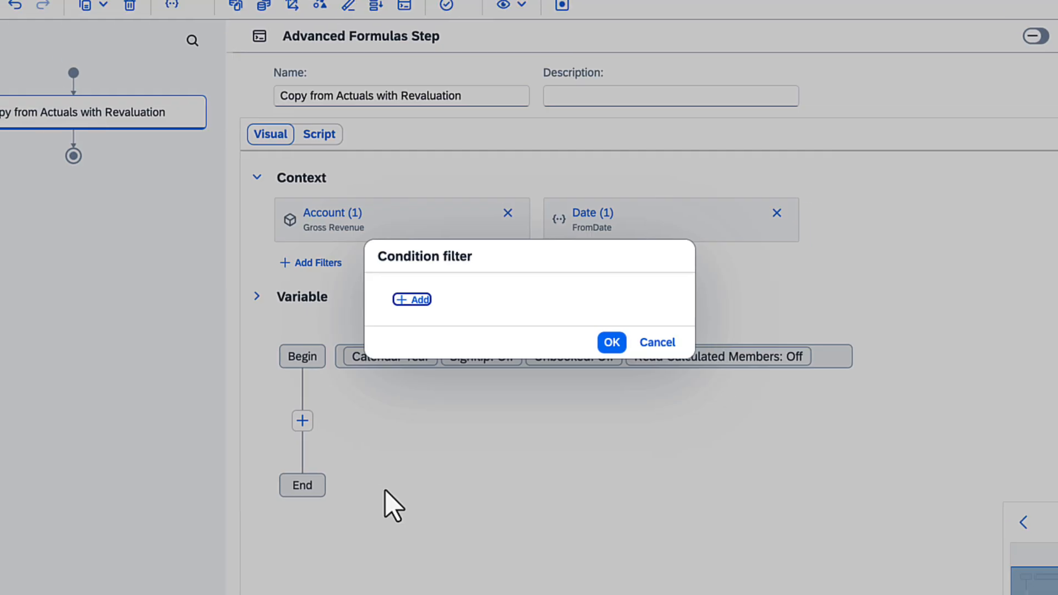
left_click(417, 300)
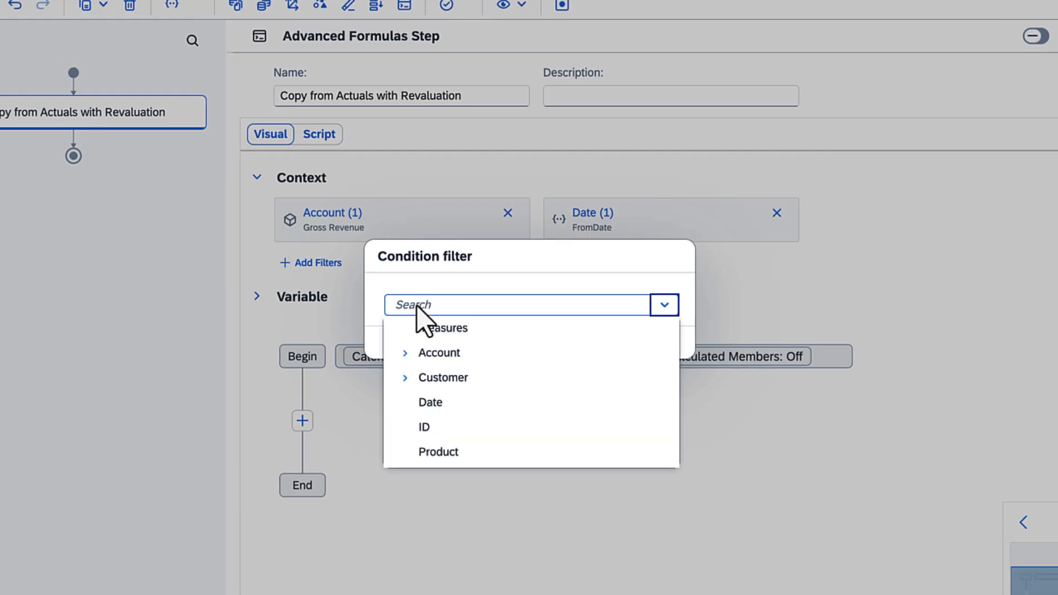
left_click(436, 353)
left_click(305, 226)
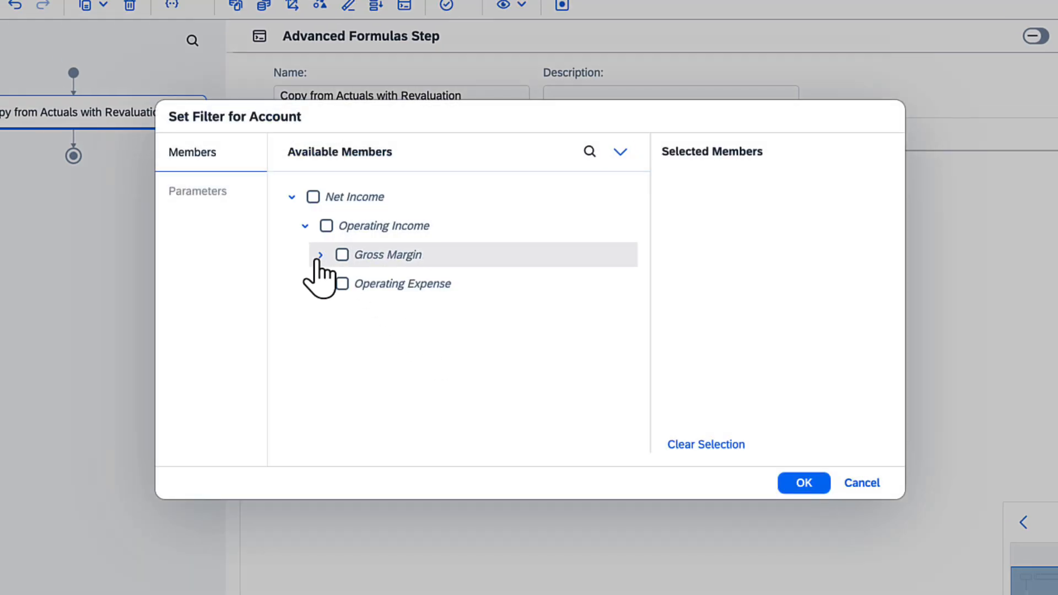
left_click(319, 255)
left_click(335, 313)
left_click(356, 341)
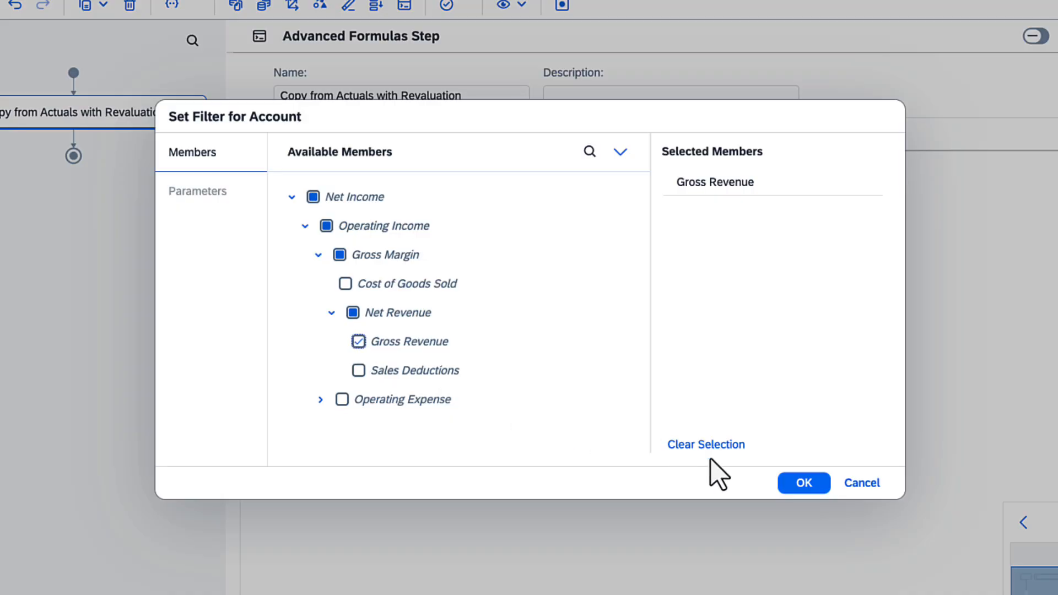
left_click(803, 483)
left_click(610, 371)
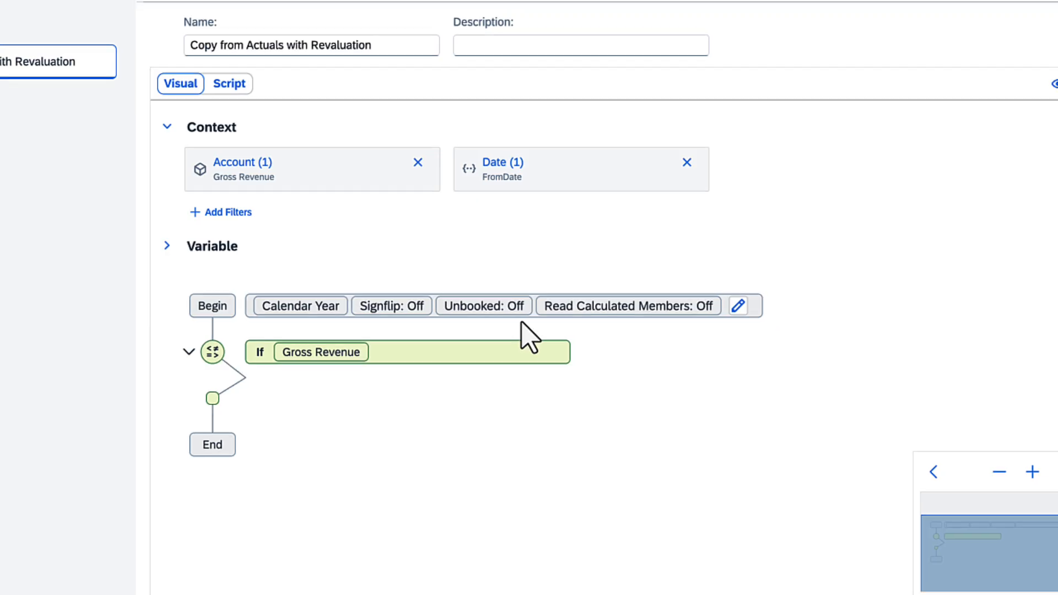
Step: Add a numeric comparison to the Gross Revenue condition, view its comparison operators, and remove the condition
left_click(382, 331)
left_click(347, 334)
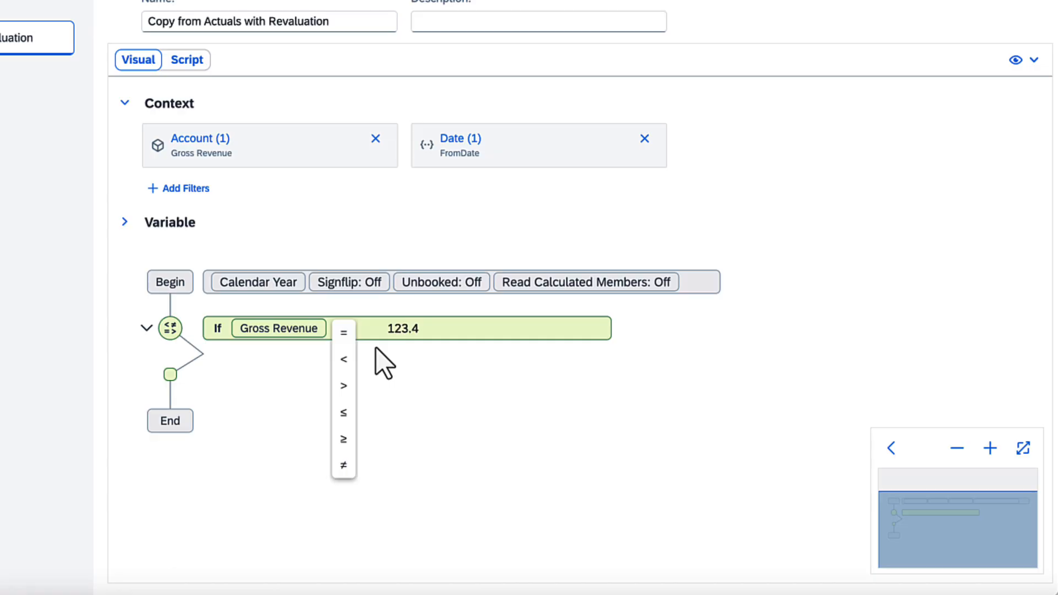
left_click(588, 330)
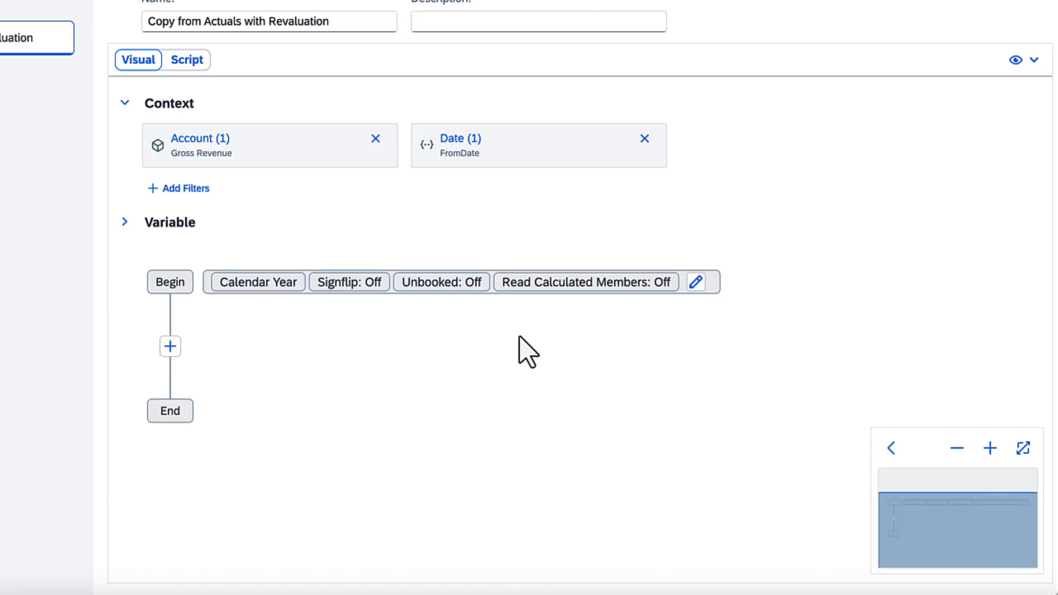
Step: Insert a Delete instruction between Begin and End, view the dimensions available for its scope, and remove it again
left_click(170, 347)
left_click(264, 445)
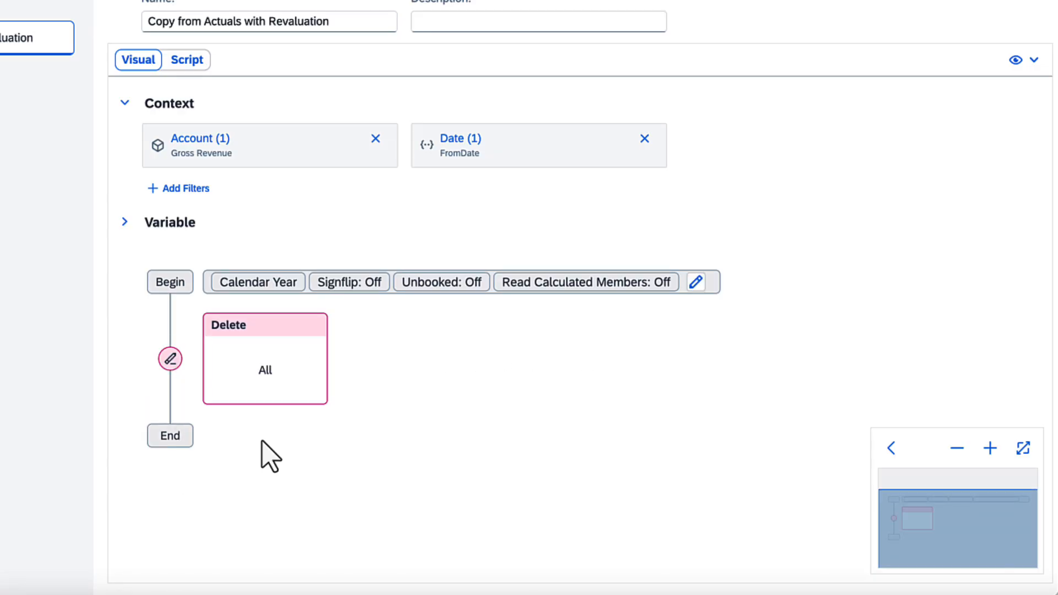
left_click(265, 370)
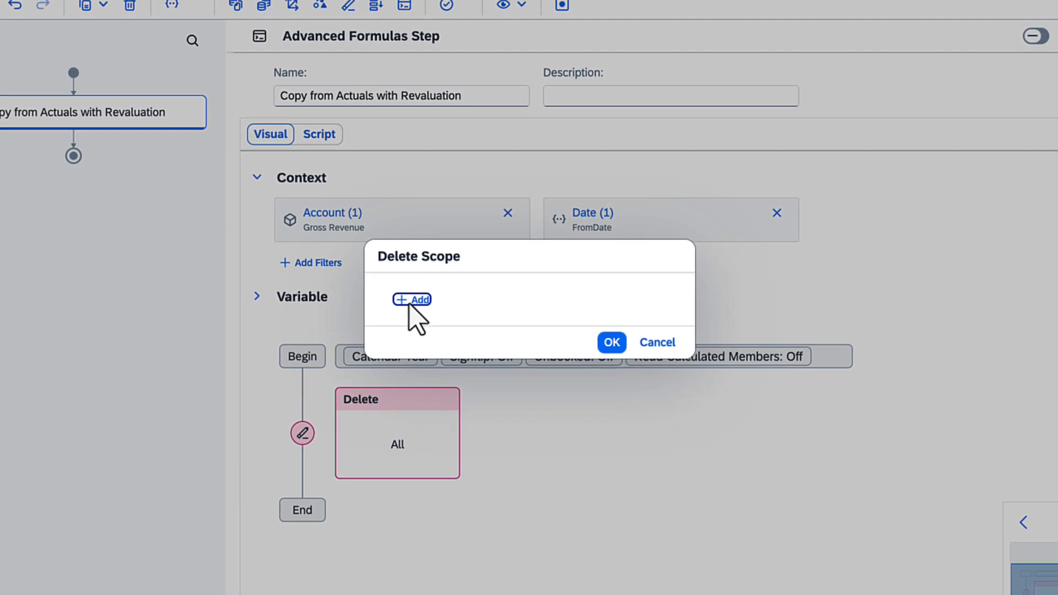
left_click(278, 229)
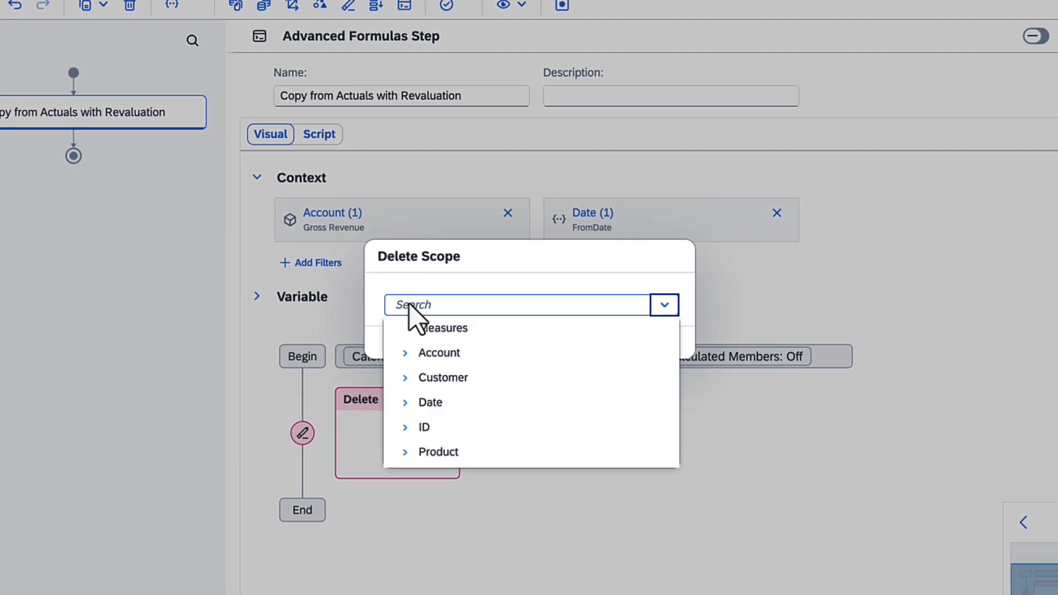
key("Escape")
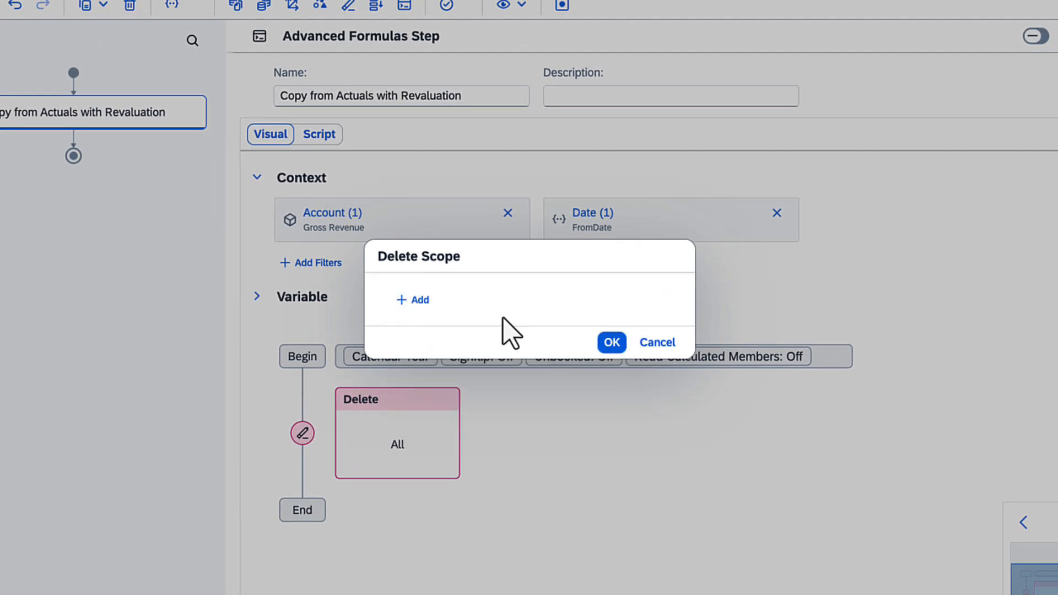
left_click(659, 343)
left_click(417, 317)
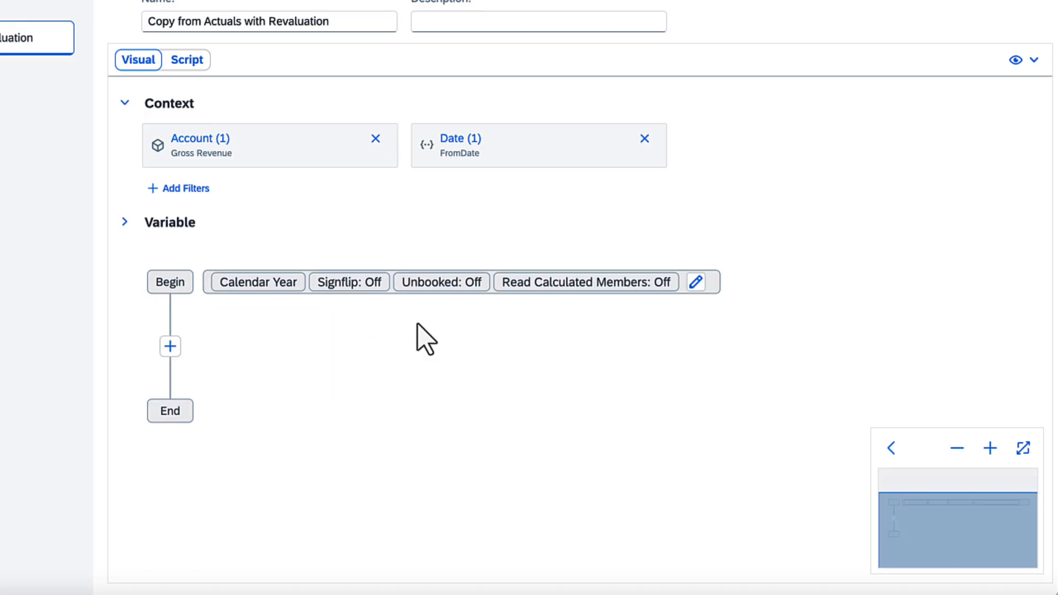
Step: Insert an empty comment between Begin and End and remove it again
left_click(171, 347)
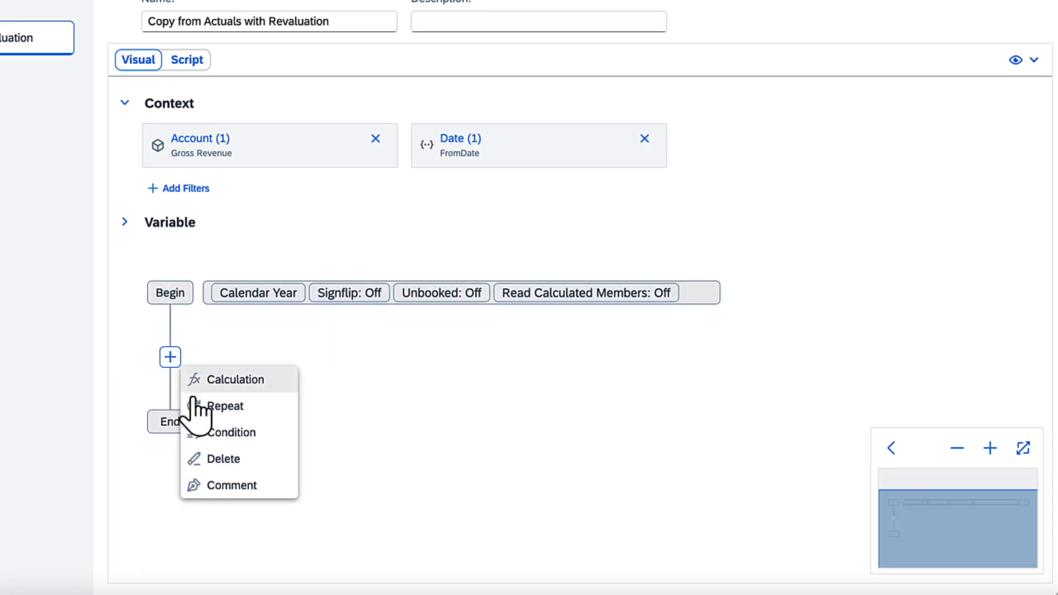
left_click(245, 484)
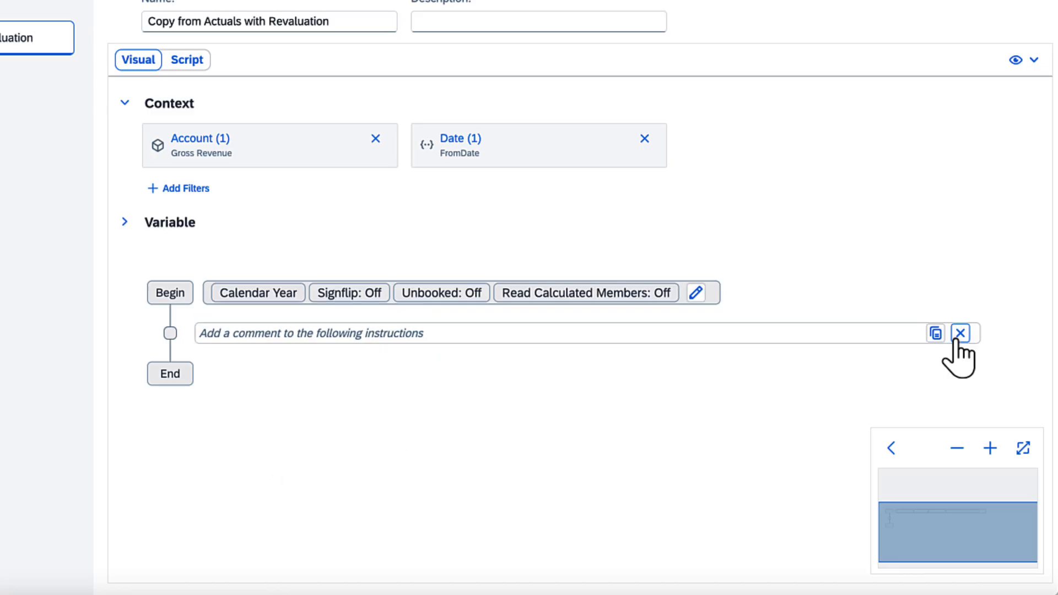
left_click(958, 334)
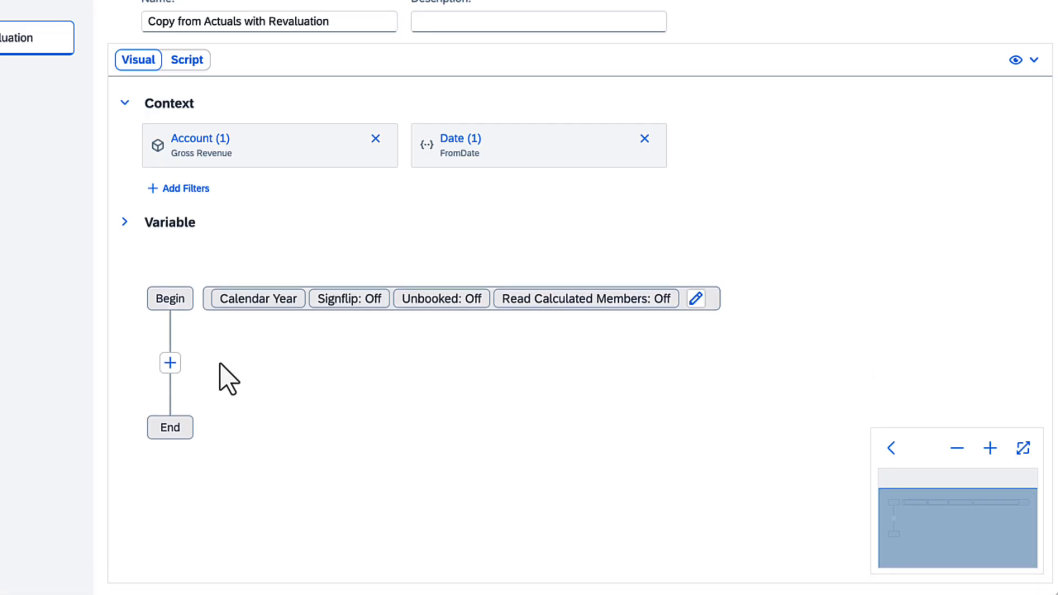
Step: Insert a calculation between Begin and End and filter its target scope by Date with the ToDate parameter
left_click(170, 357)
left_click(231, 387)
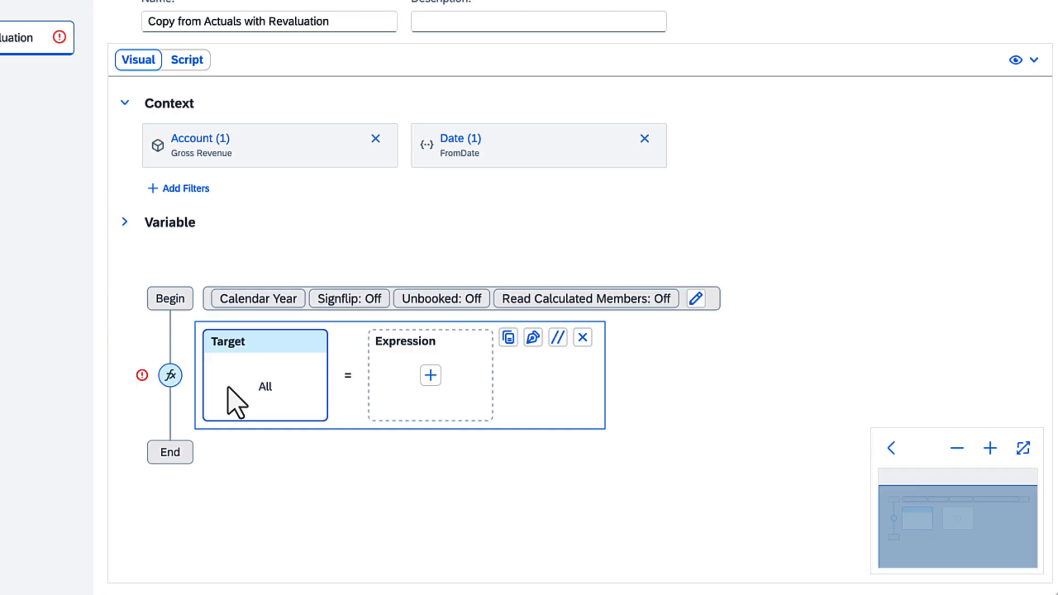
left_click(264, 396)
left_click(416, 317)
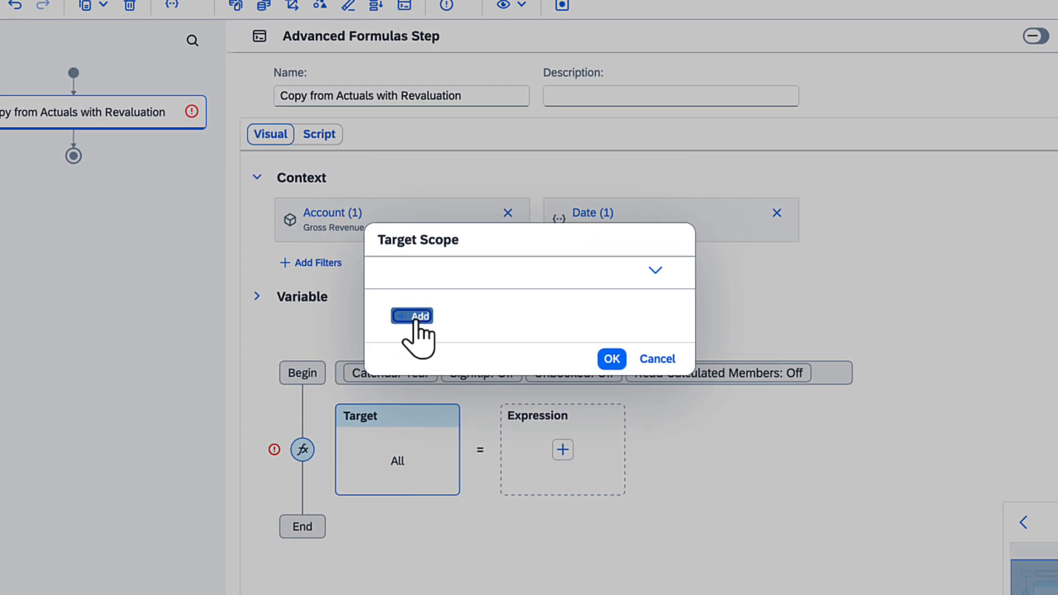
left_click(431, 419)
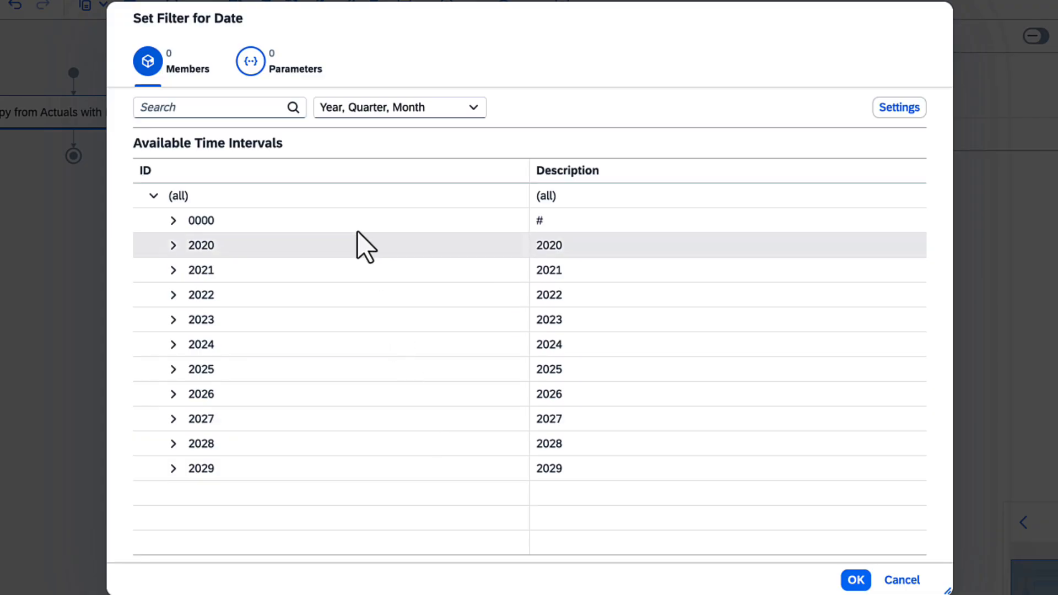
left_click(298, 74)
left_click(196, 220)
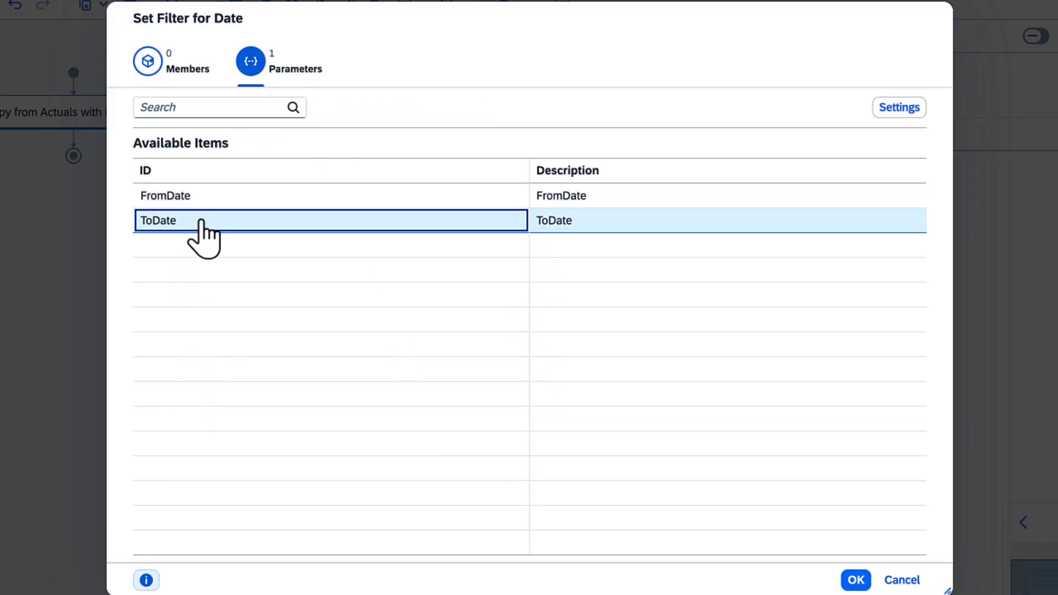
left_click(855, 579)
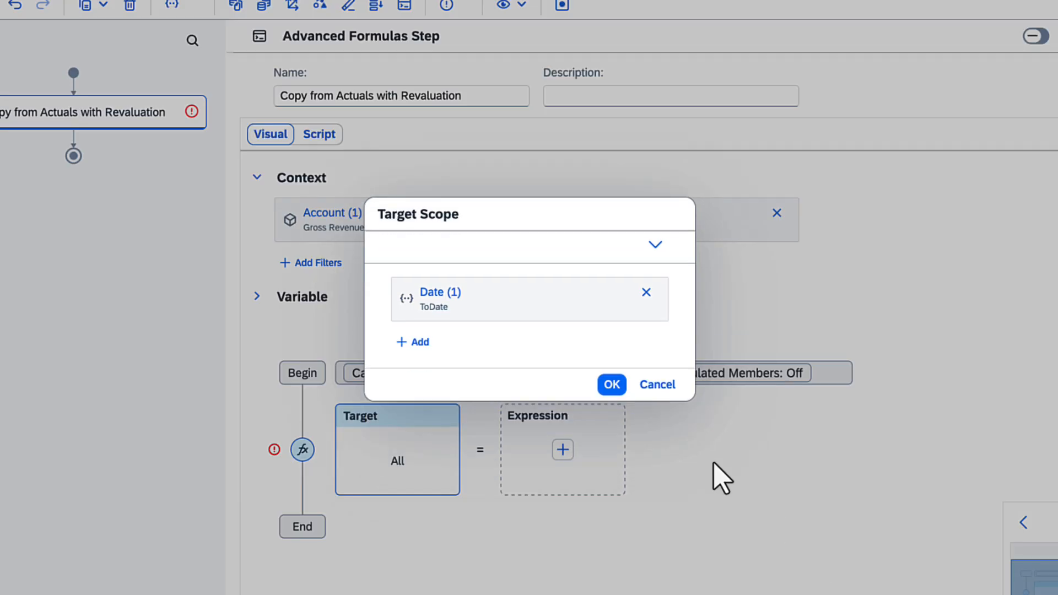
left_click(612, 384)
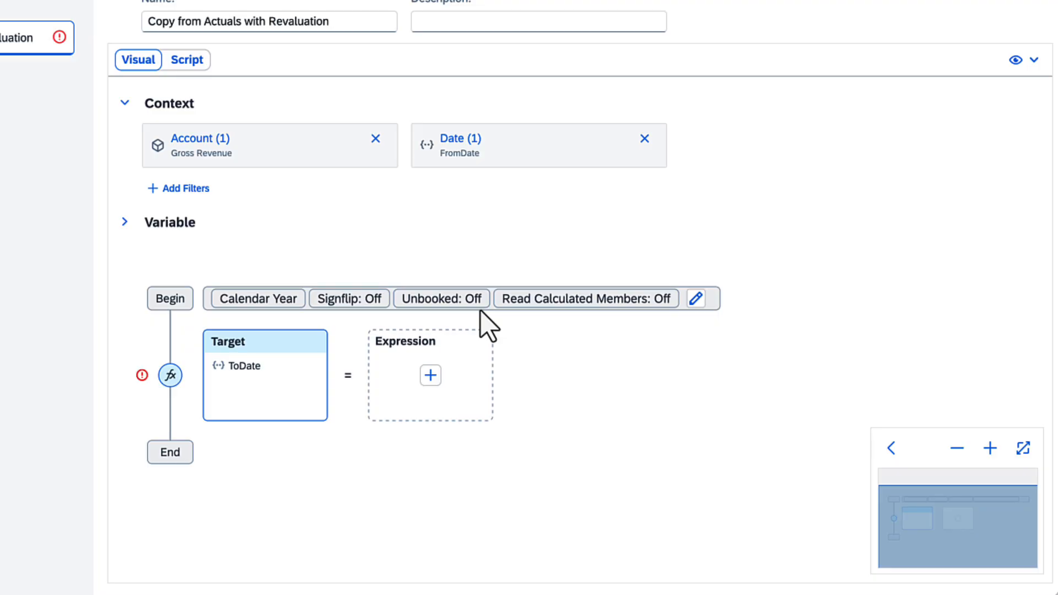
Step: Add a source scope to the calculation's expression, filtered on the public.Actual version
left_click(431, 375)
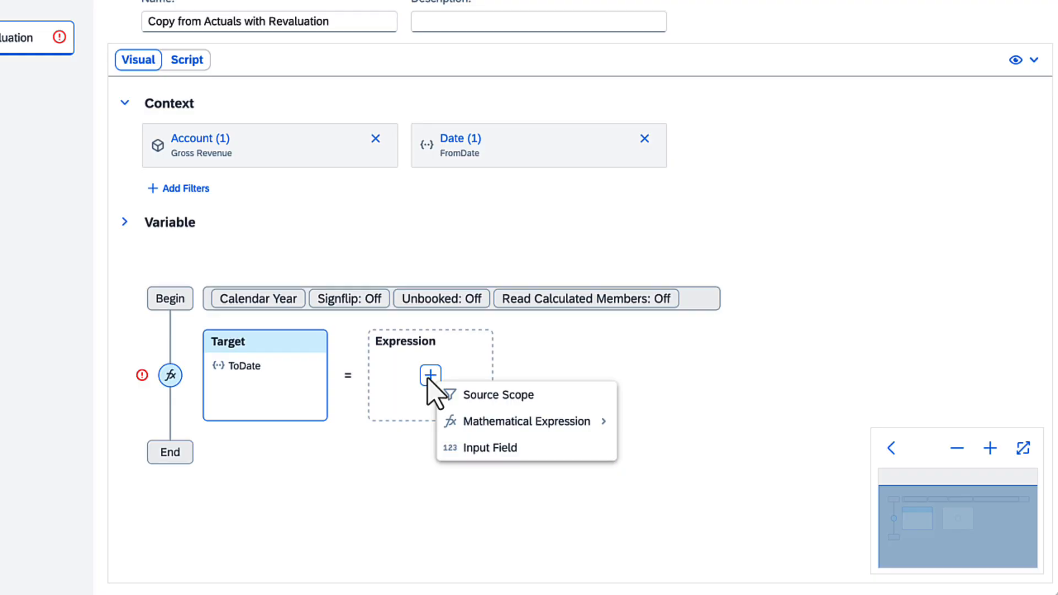
left_click(476, 396)
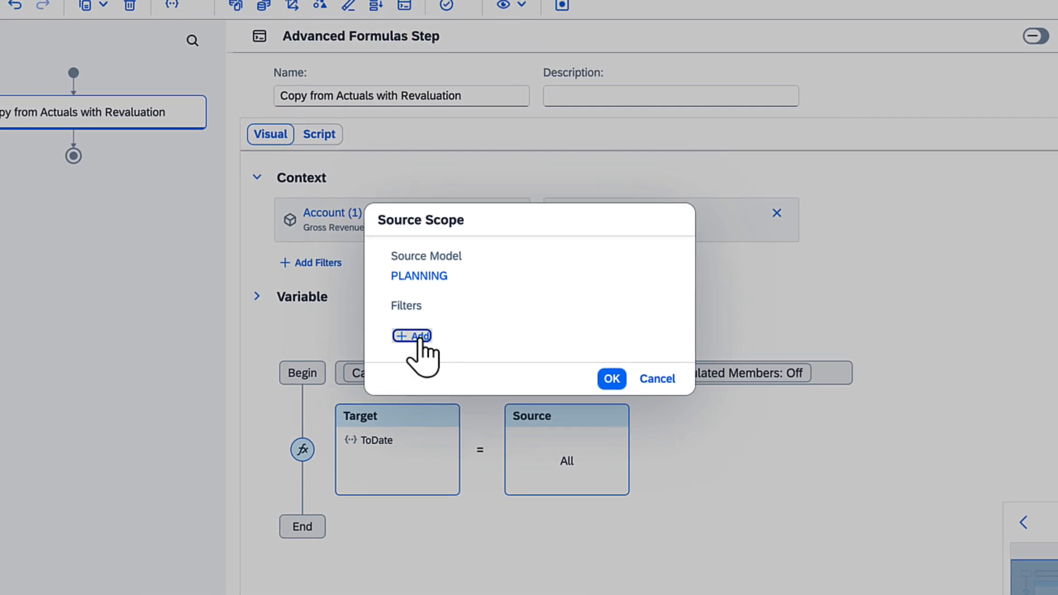
left_click(330, 289)
left_click(444, 514)
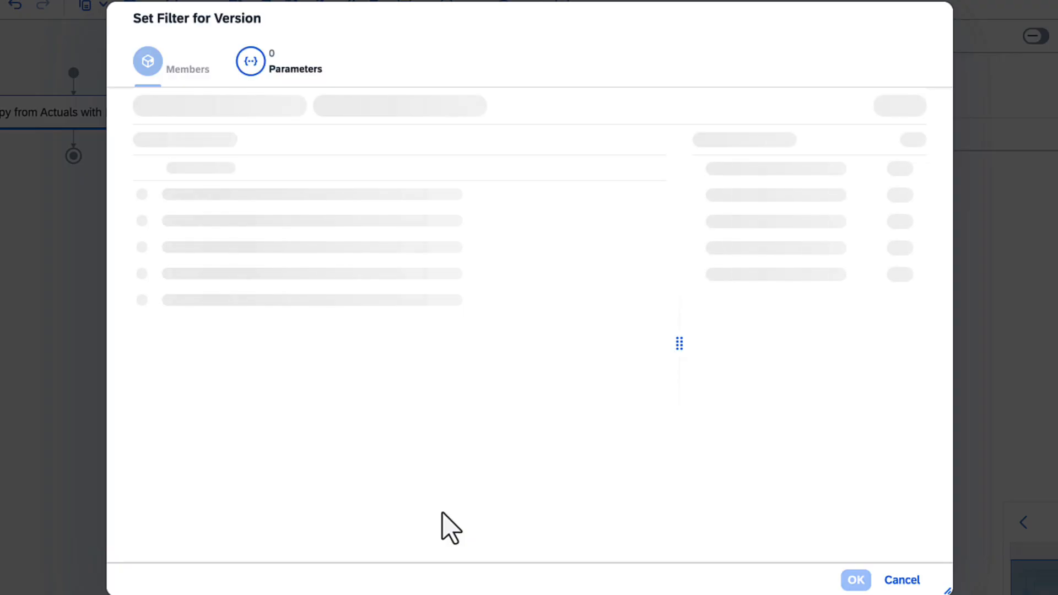
left_click(391, 204)
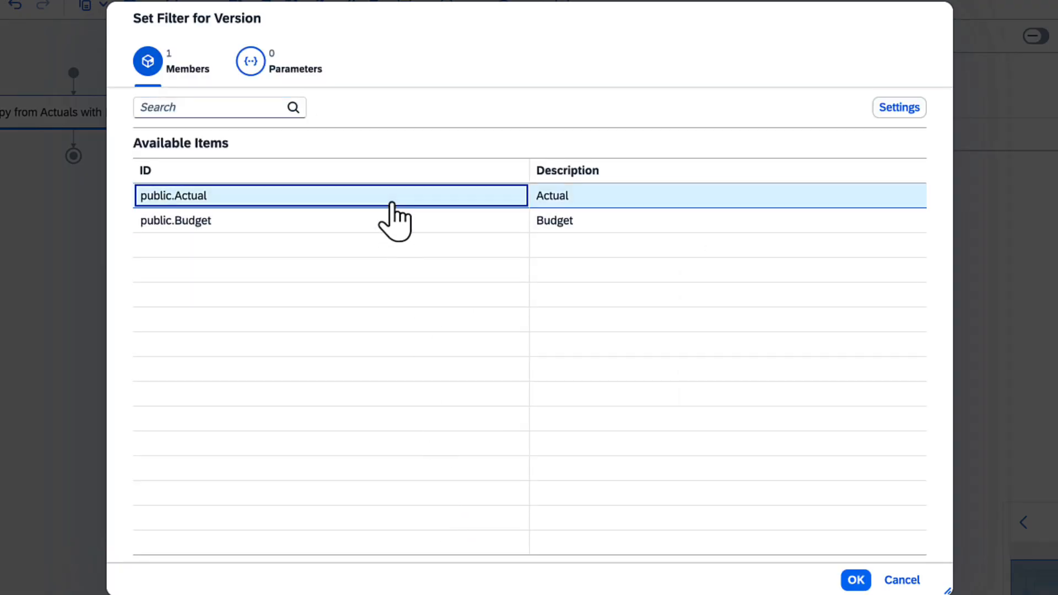
left_click(857, 580)
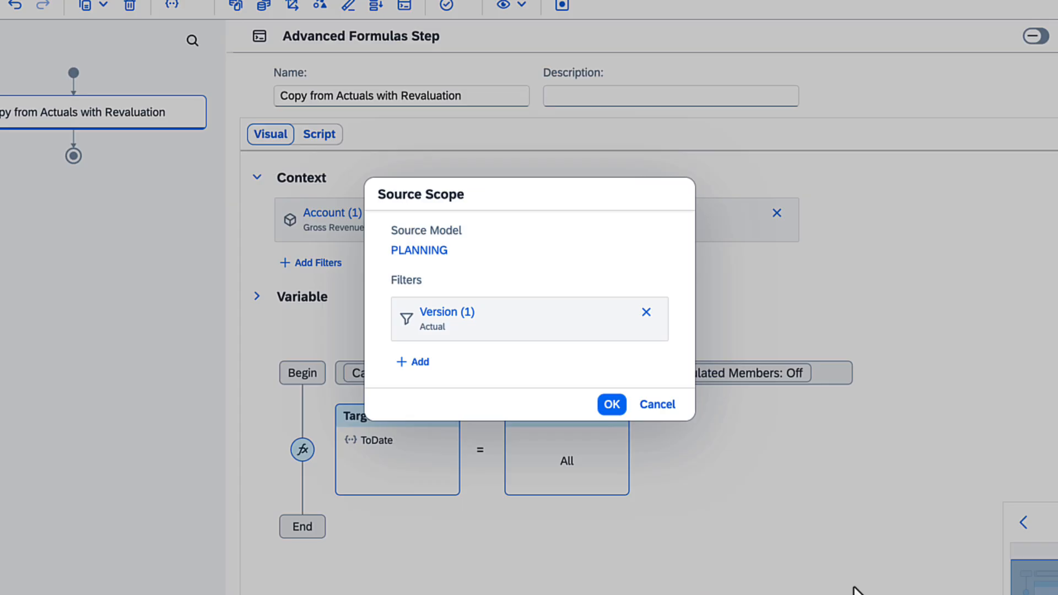
left_click(612, 405)
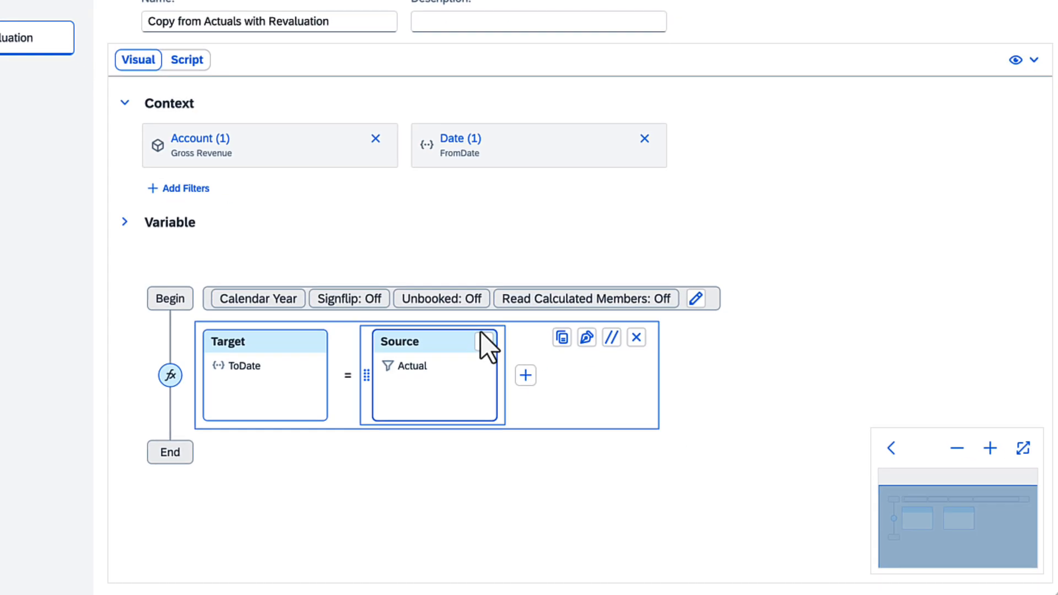
Step: Append an input field with the value 1 after the source scope, followed by a second input field
left_click(527, 377)
left_click(575, 444)
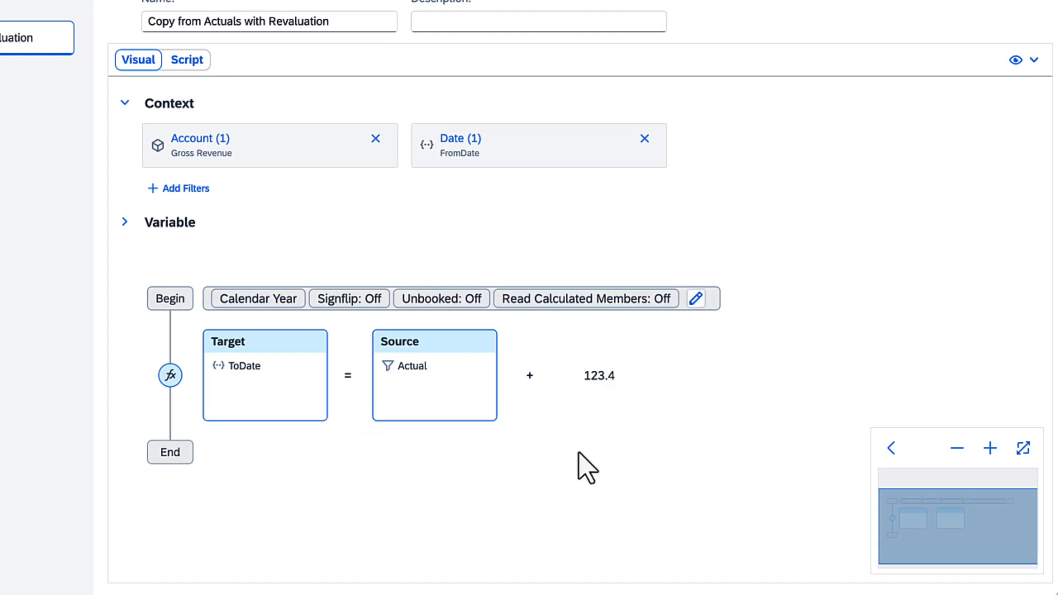
left_click(603, 393)
type("1")
left_click(622, 561)
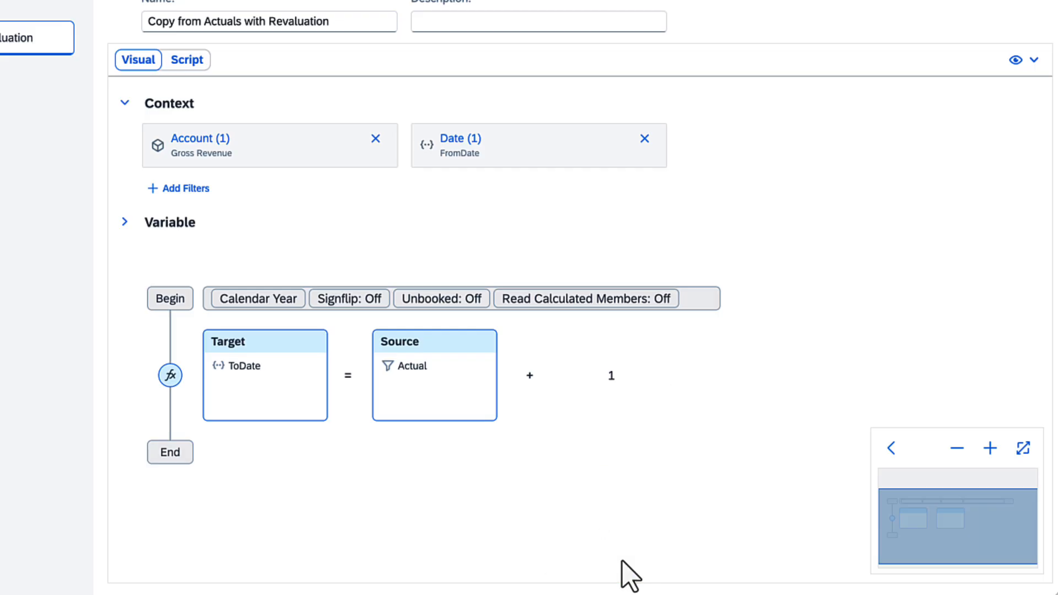
left_click(662, 375)
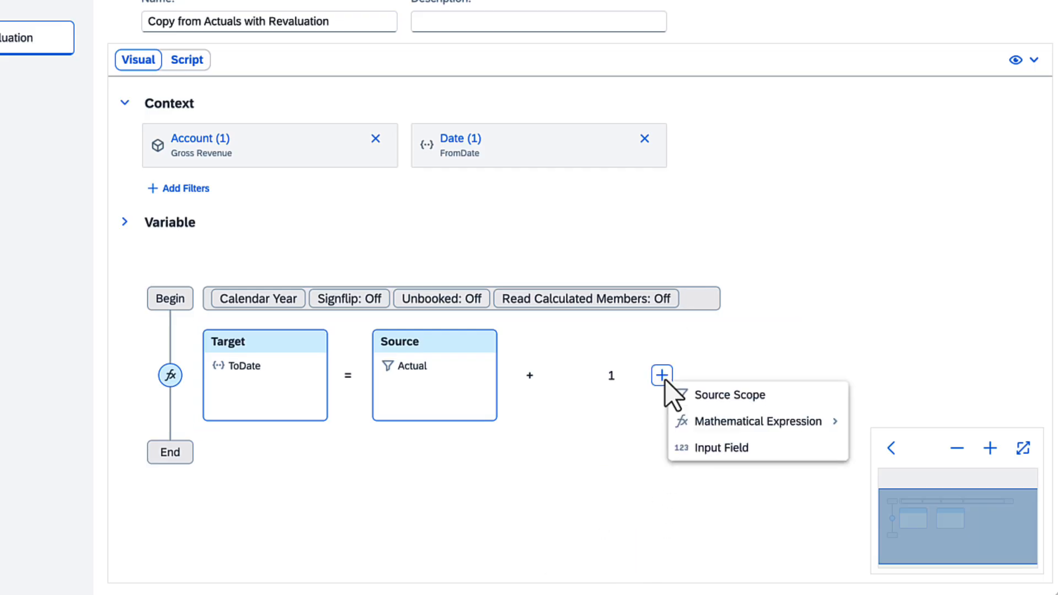
left_click(721, 448)
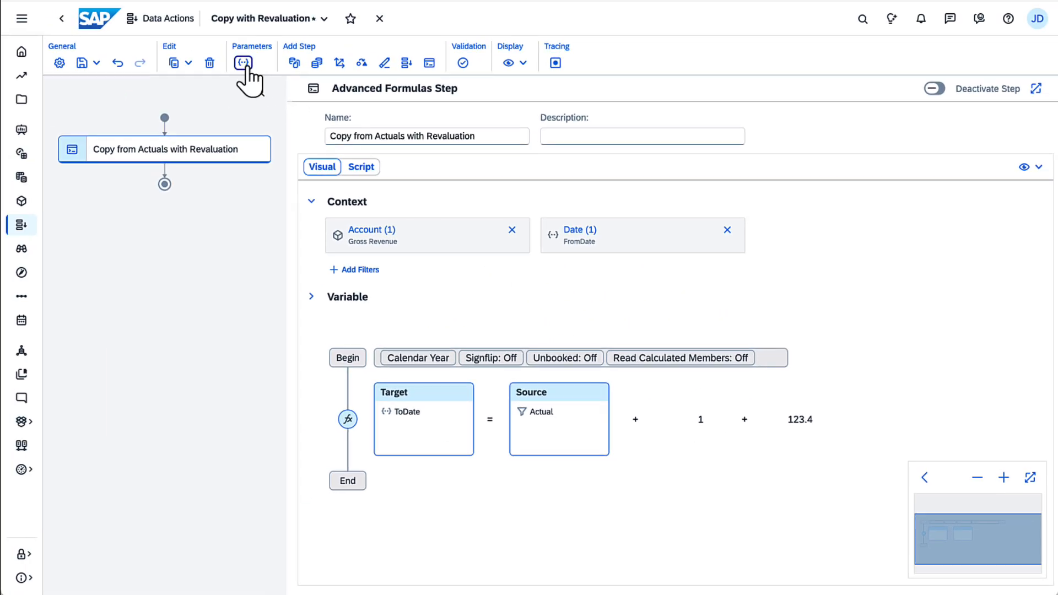
Step: Create a Number parameter with the ID Growth and a default numeric value of 0.1
left_click(245, 63)
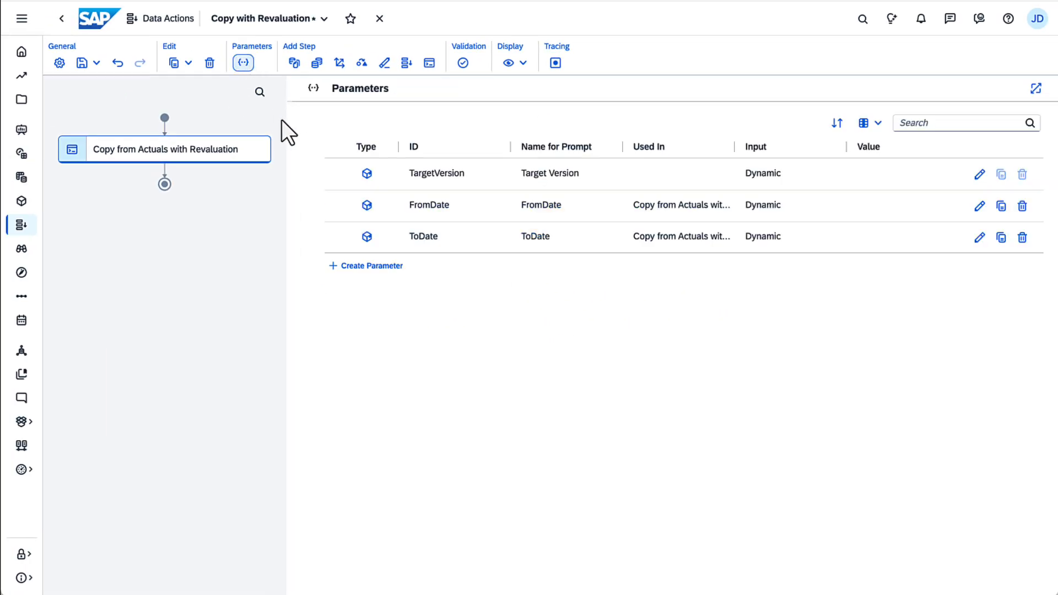
left_click(371, 267)
type("Growth")
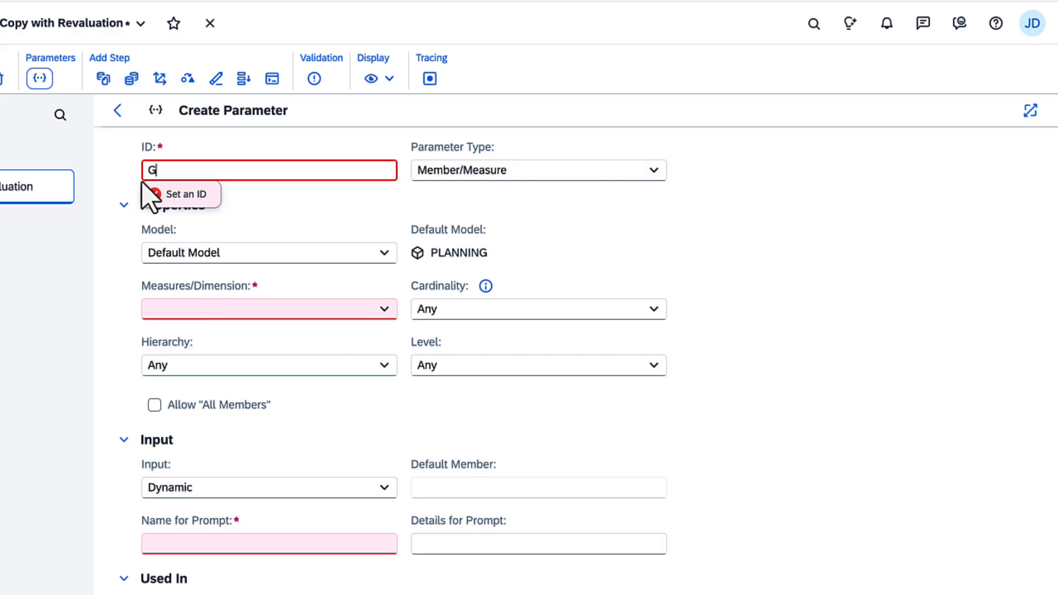
left_click(654, 171)
left_click(622, 202)
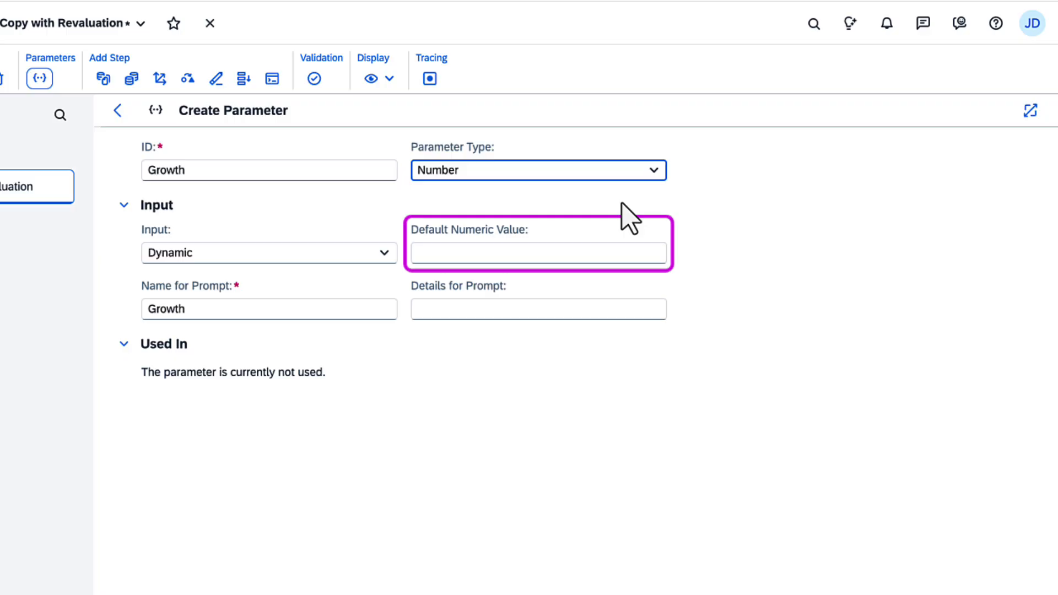
left_click(553, 253)
type("0.1")
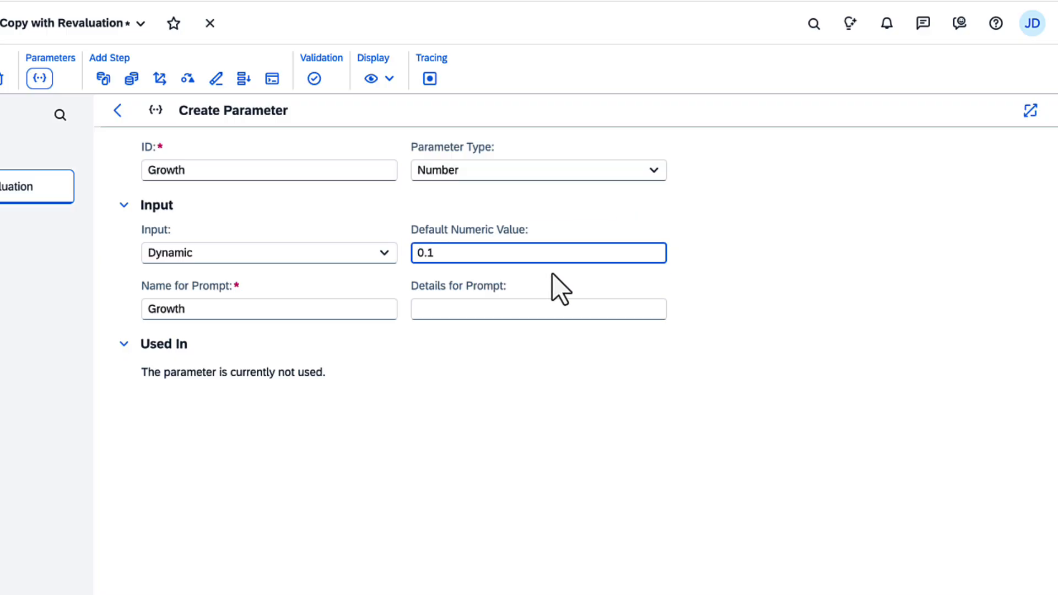
Step: Confirm the new parameter, return to the calculation, and assign the Growth parameter to the second input field
left_click(1031, 584)
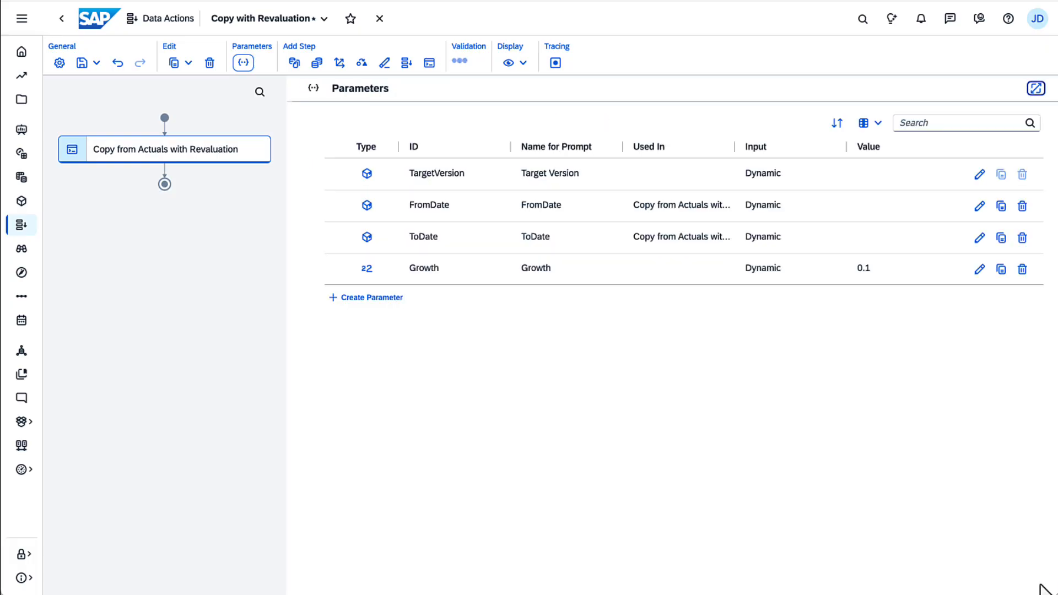
left_click(243, 63)
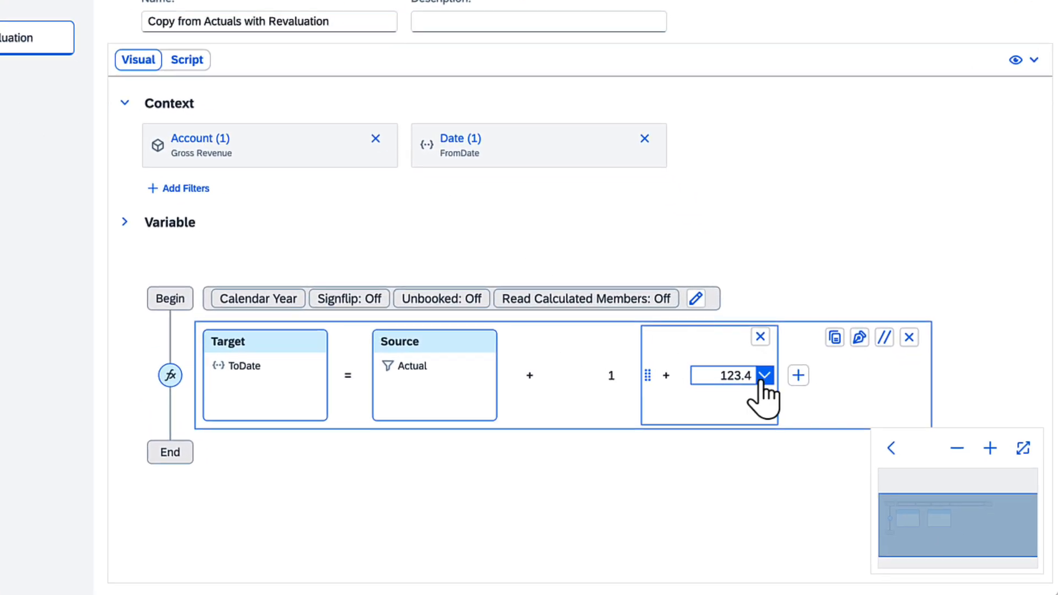
left_click(824, 419)
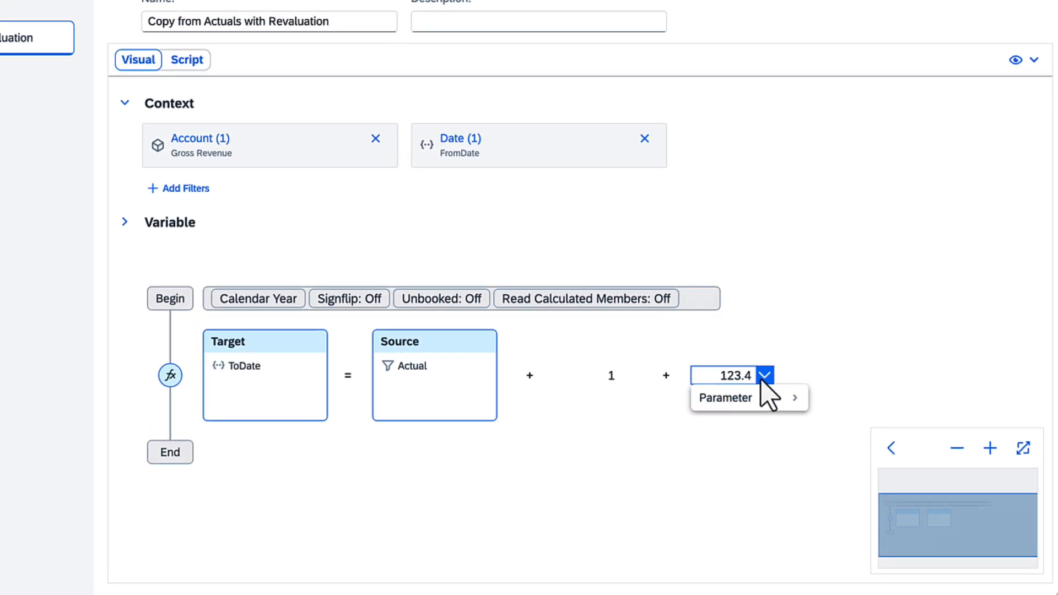
mouse_move(755, 399)
left_click(827, 399)
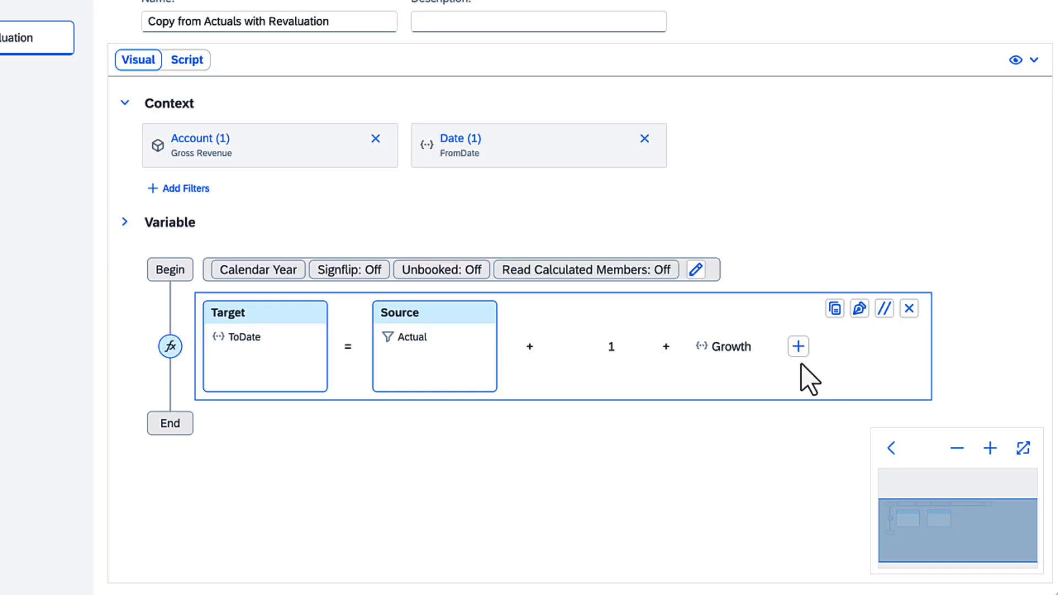
Step: Enclose the value 1 and the Growth parameter in parentheses and multiply the Actual source scope by that bracketed sum
left_click(799, 347)
mouse_move(815, 393)
left_click(995, 393)
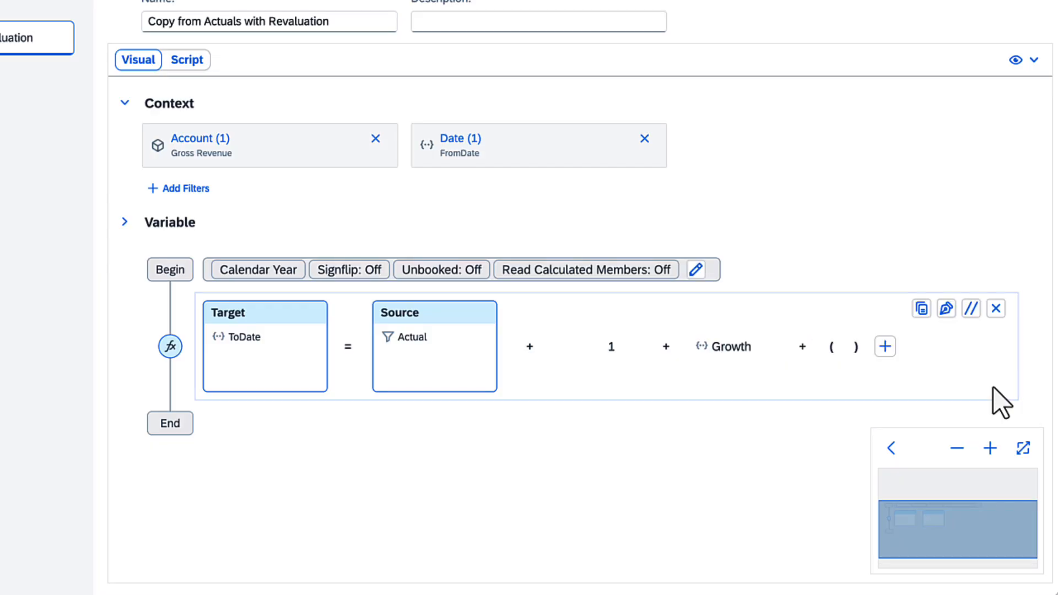
left_click_drag(750, 360, 820, 359)
left_click_drag(613, 360, 710, 365)
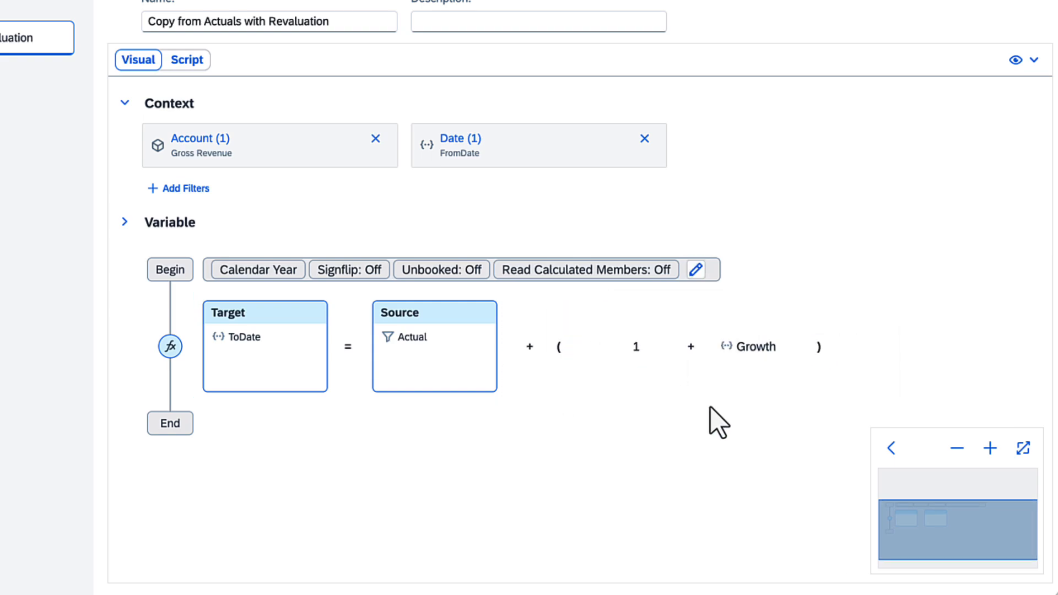
left_click(530, 350)
left_click(529, 401)
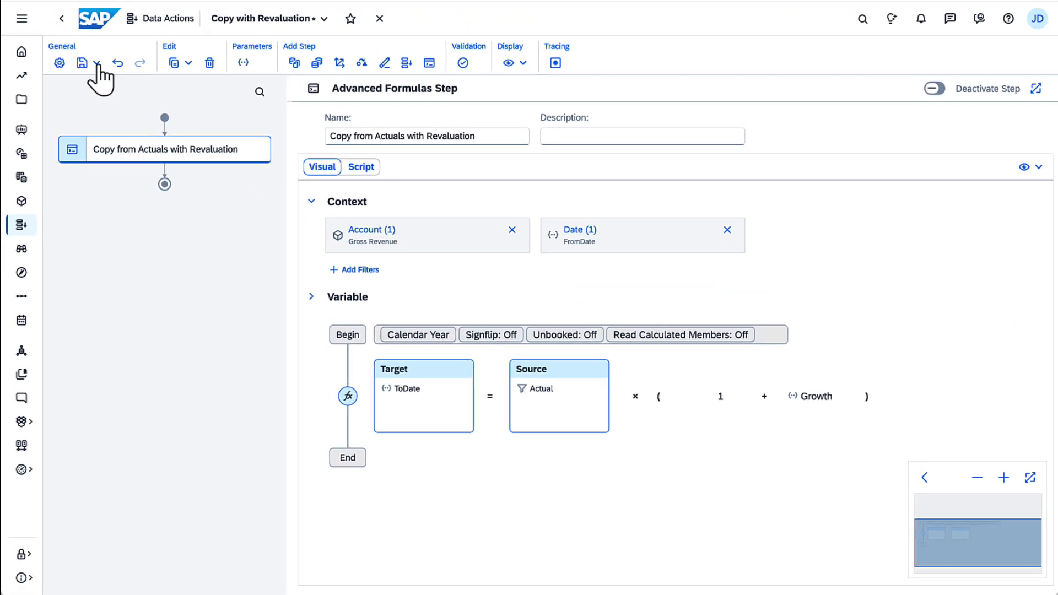
Step: Save the data action and show the script of the Copy from Actuals with Revaluation step
left_click(95, 62)
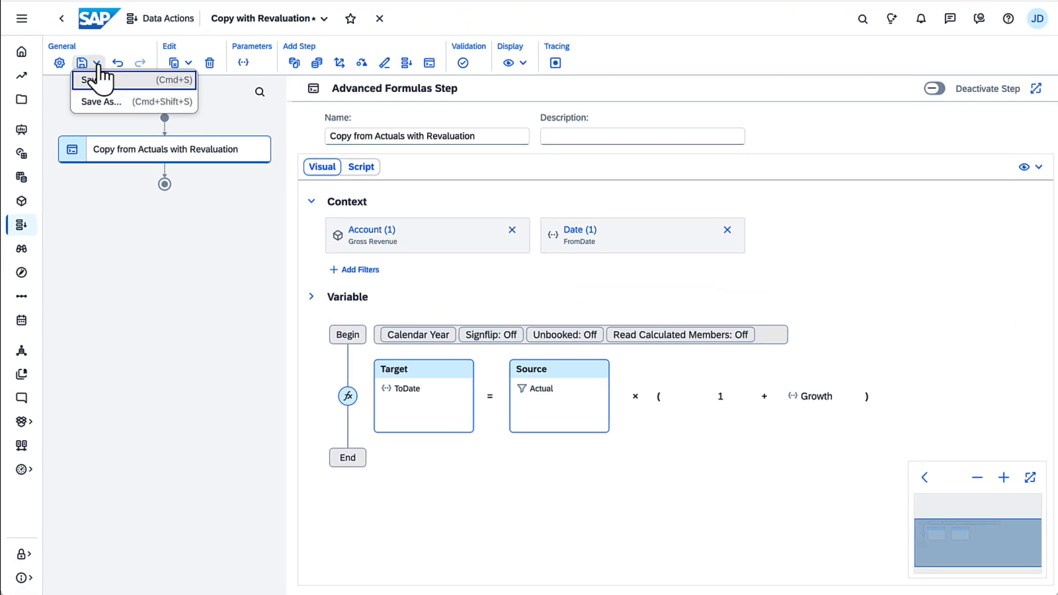
left_click(99, 82)
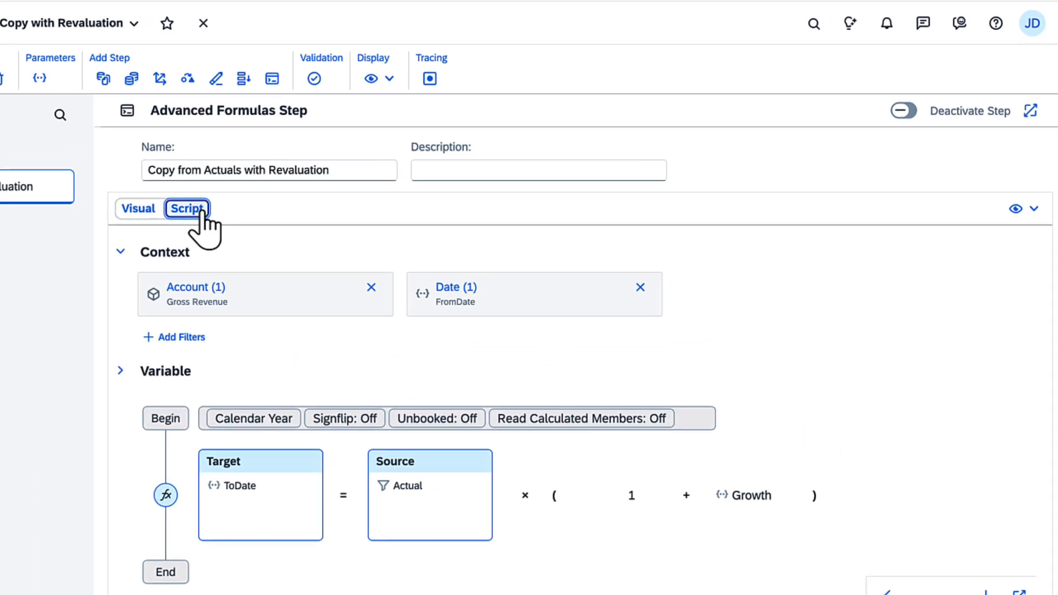
left_click(369, 167)
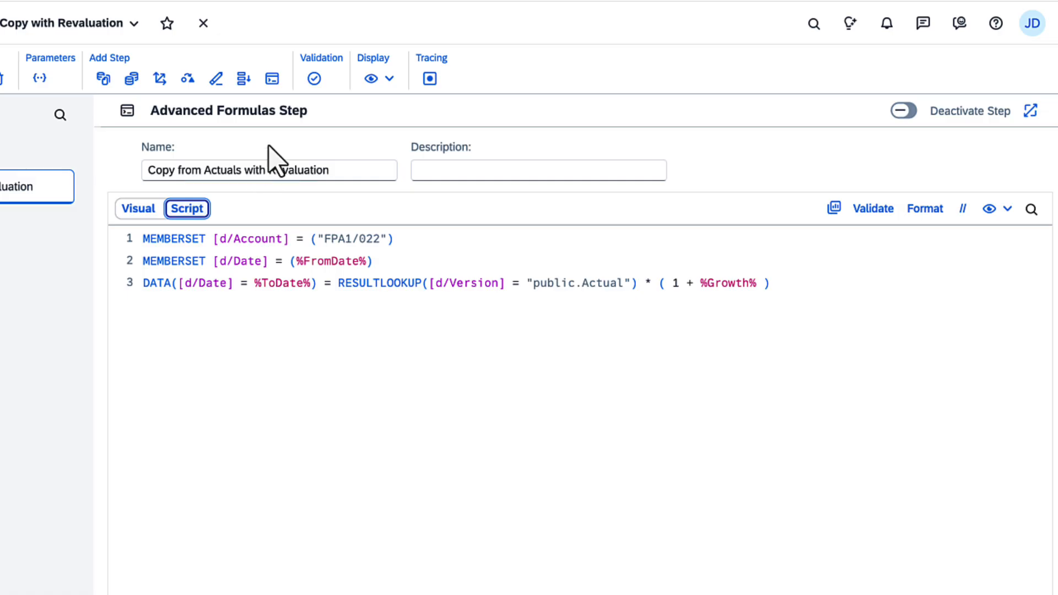
Step: Add another advanced formulas step in script mode and remove the template's opening comment block and closing comment marker
left_click(272, 78)
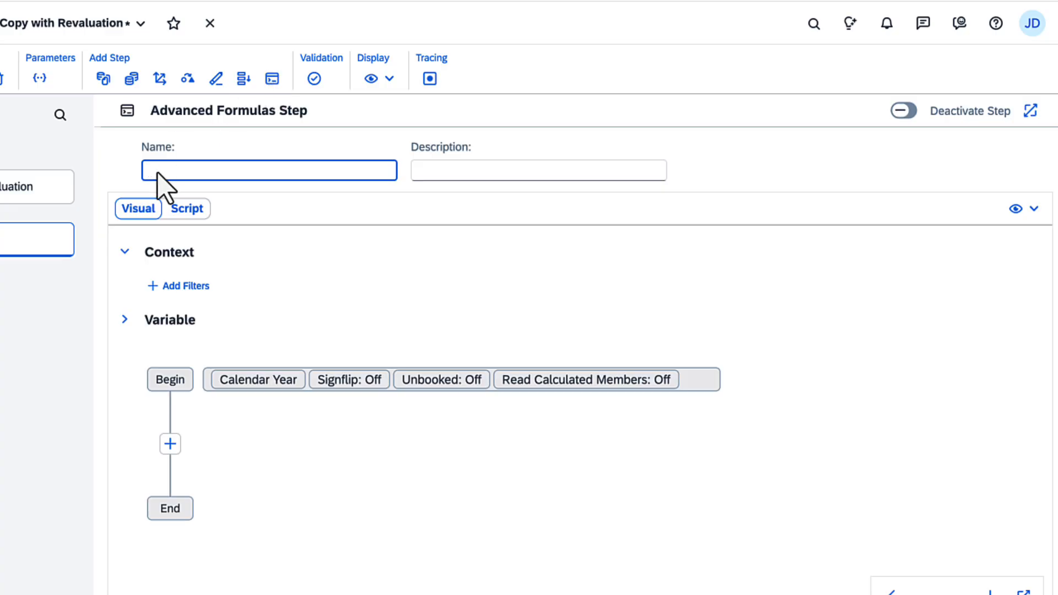
left_click(186, 210)
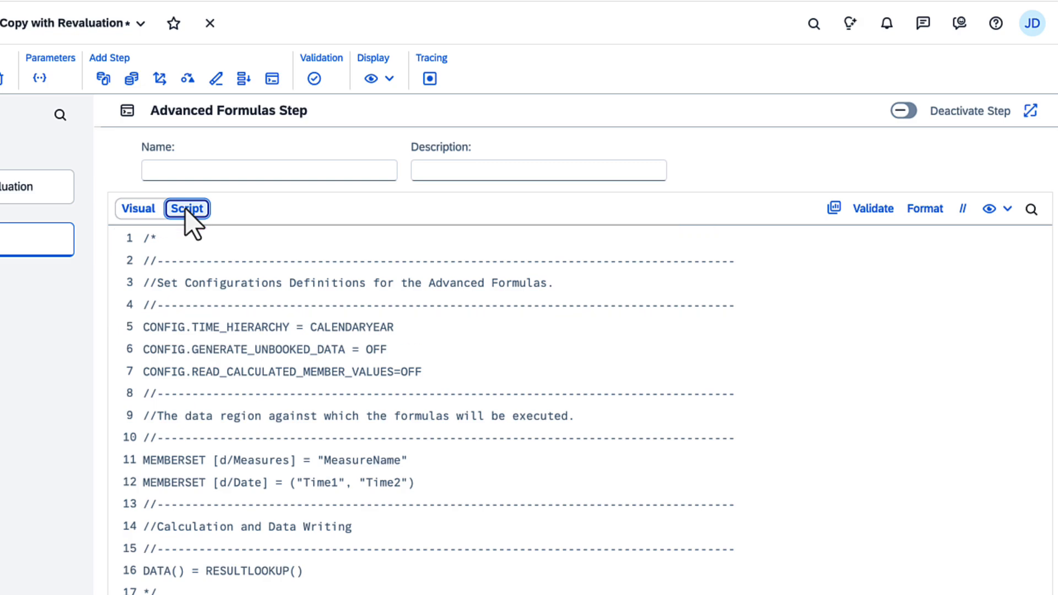
left_click_drag(144, 238, 821, 303)
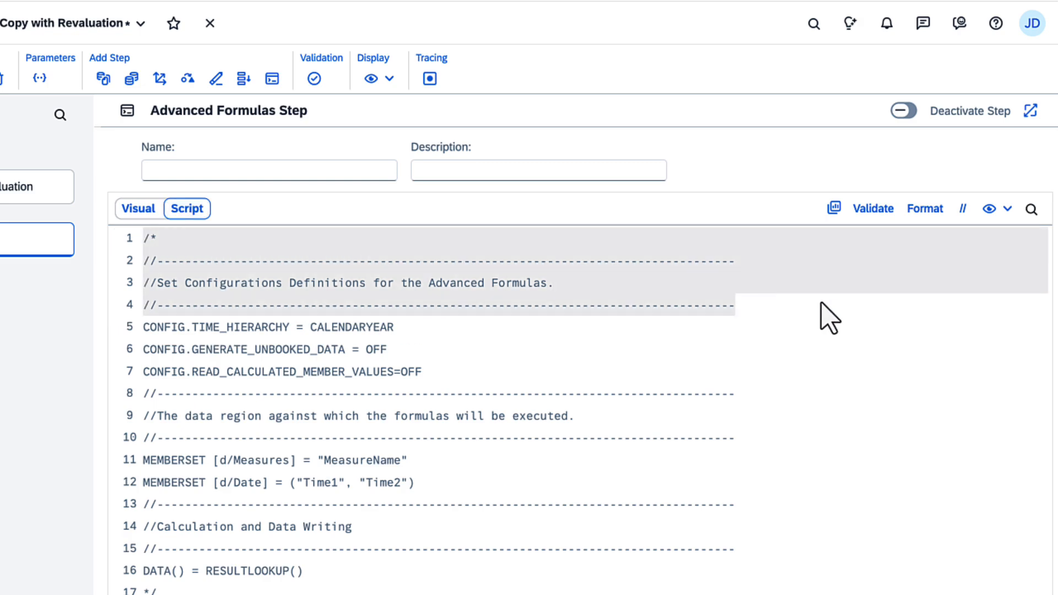
key("Delete")
key("Delete")
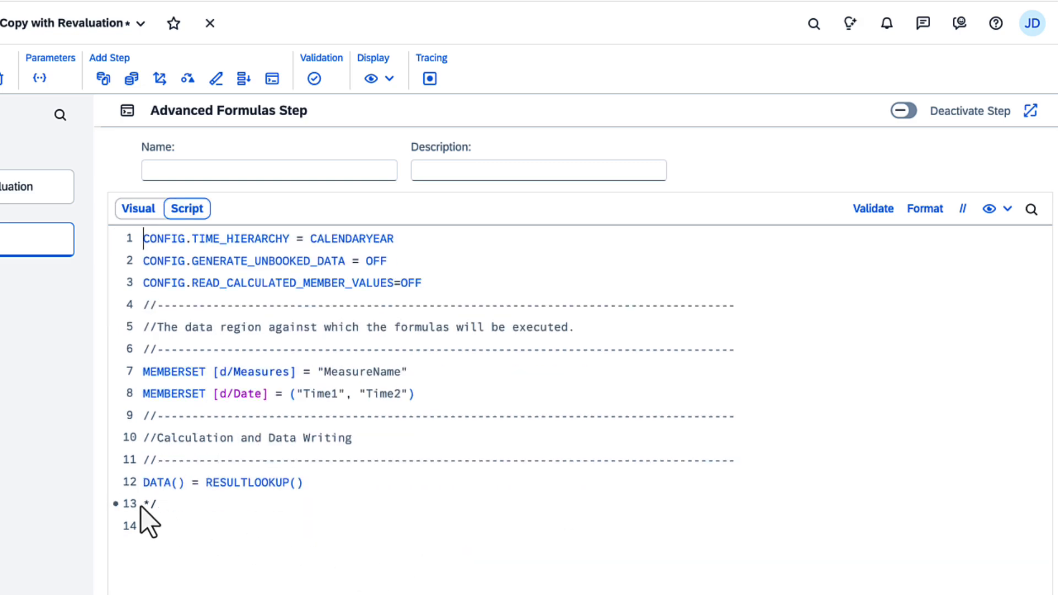
left_click(142, 506)
key("Delete")
key("Delete")
key("Delete")
key("Left")
Step: Change the Measures MEMBERSET in the script to the Account dimension with member "FPA1/022"
double_click(246, 372)
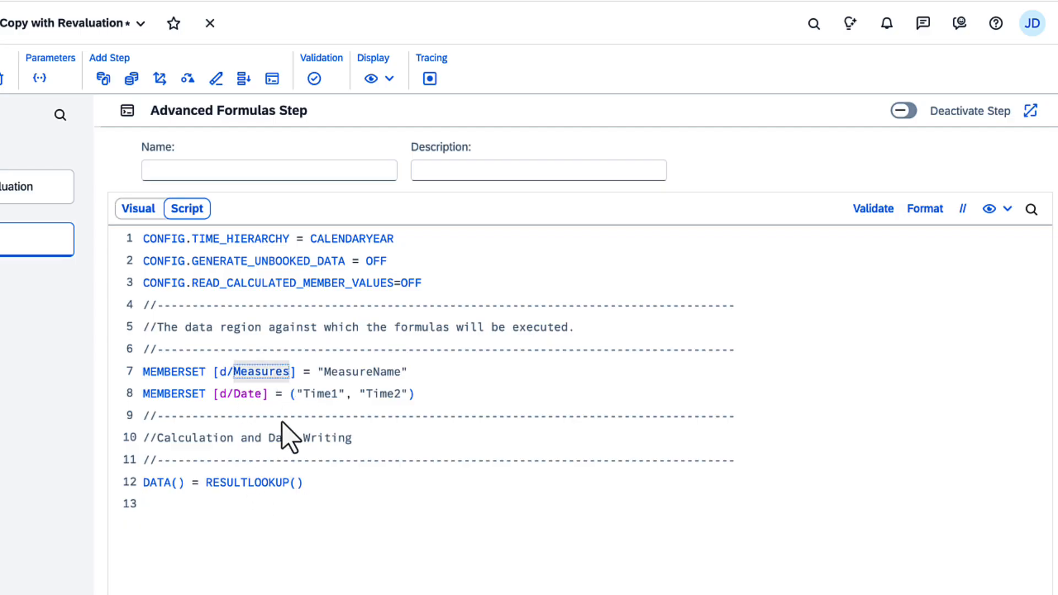
type("Account")
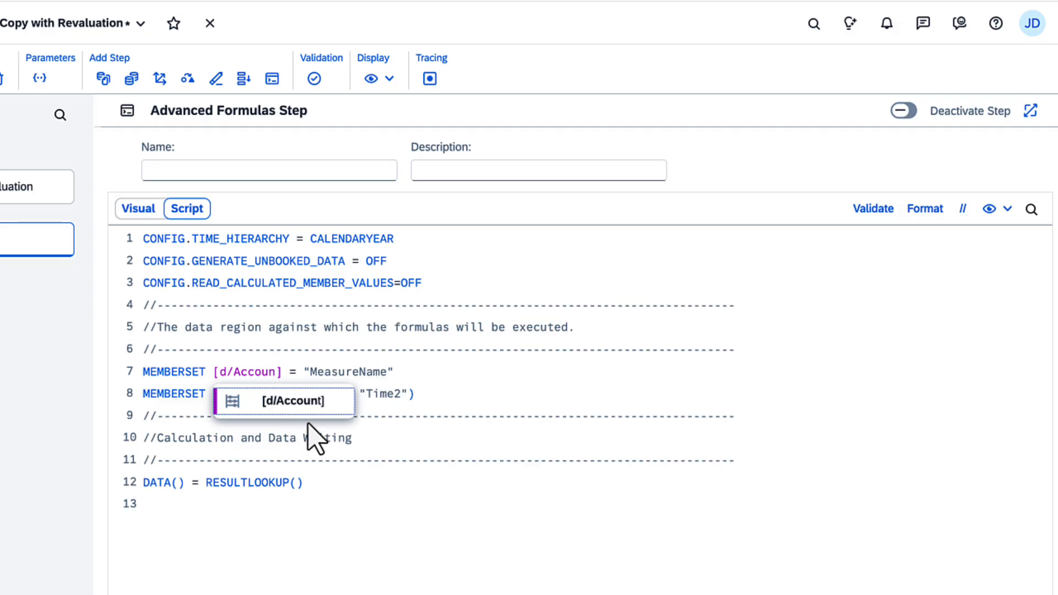
key("Return")
left_click_drag(317, 372, 392, 372)
type("FPA1")
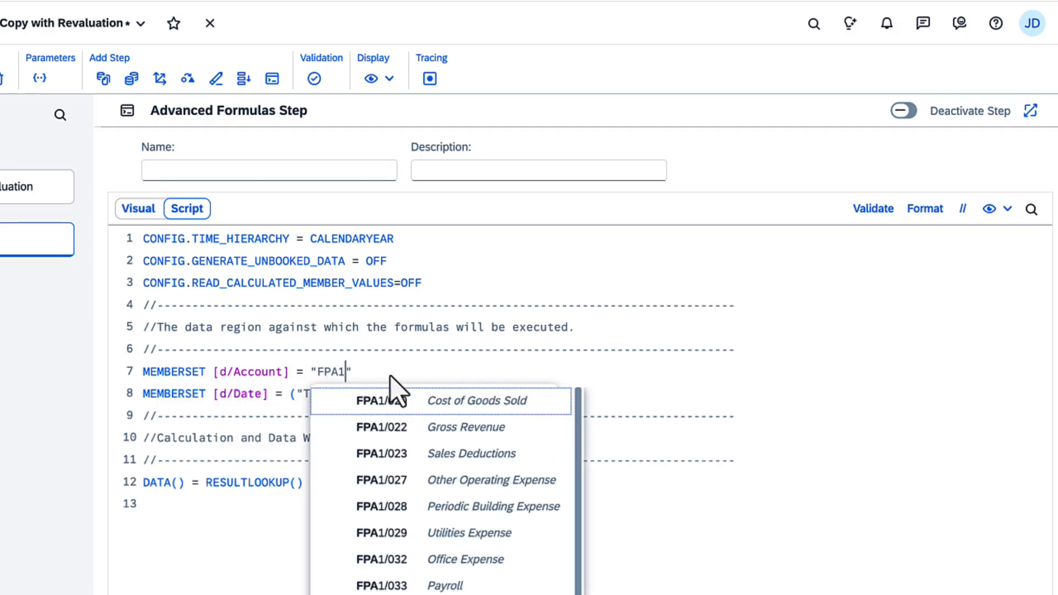
type("/022")
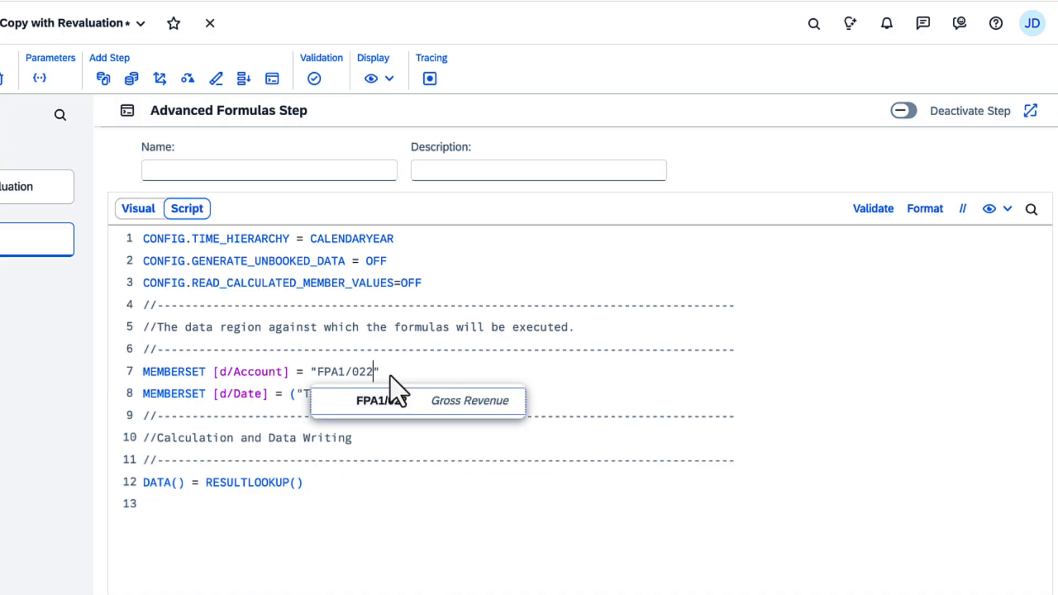
left_click(388, 404)
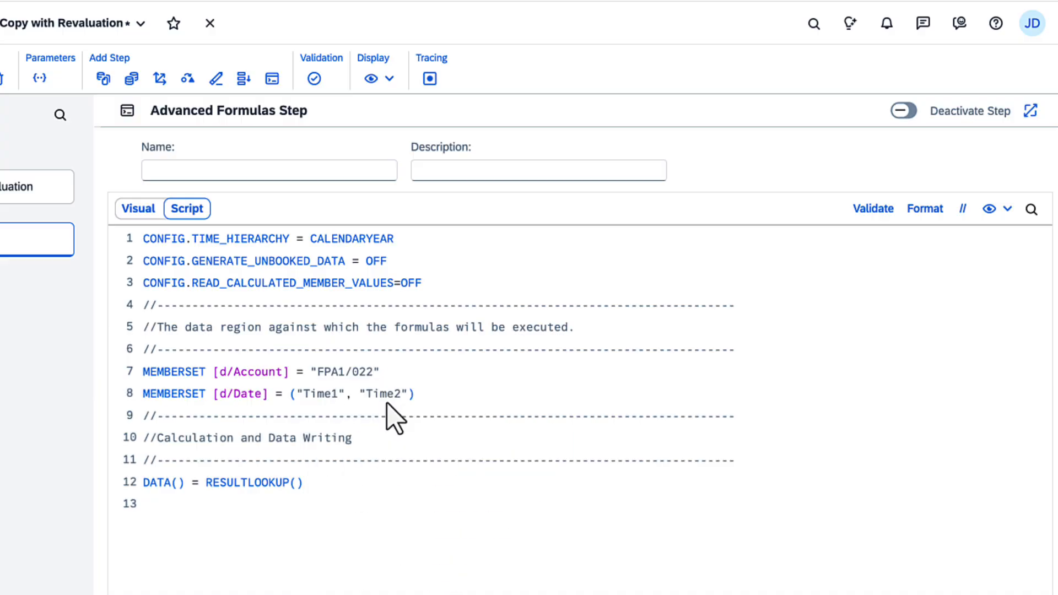
Step: Replace the Time1 and Time2 members of the Date MEMBERSET with the %FromDate% parameter
left_click(299, 395)
left_click_drag(300, 397, 404, 403)
type("%")
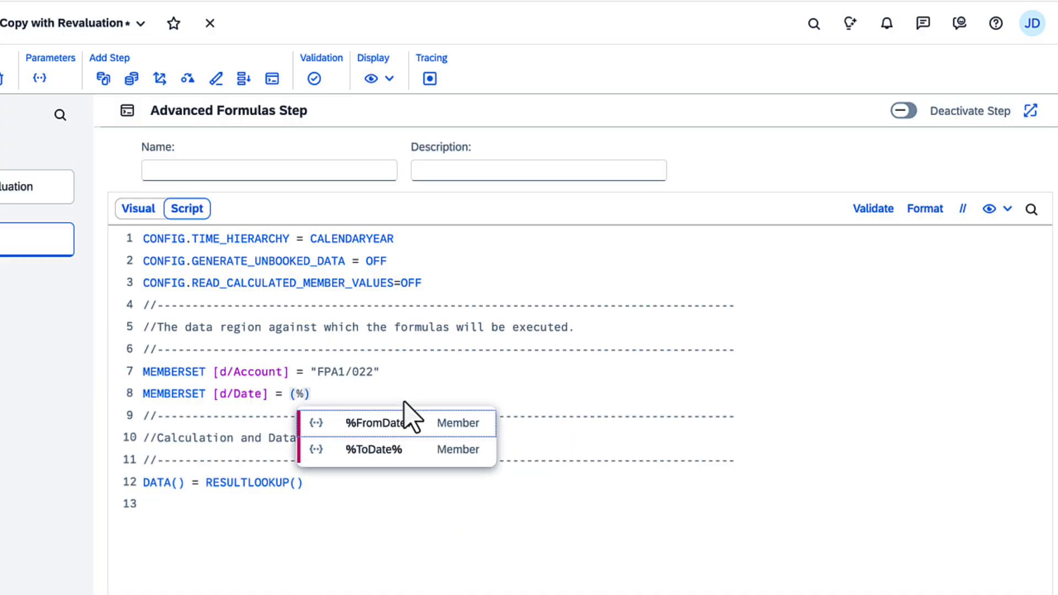
left_click(407, 423)
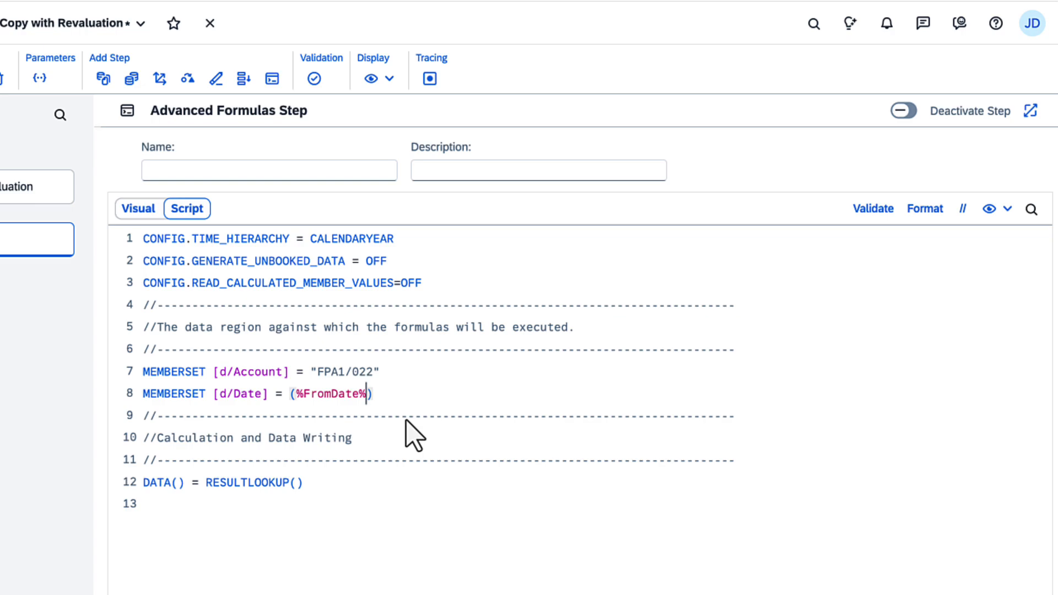
Step: Restrict the DATA function's target to [d/Date] = %ToDate%
left_click(179, 483)
type("[")
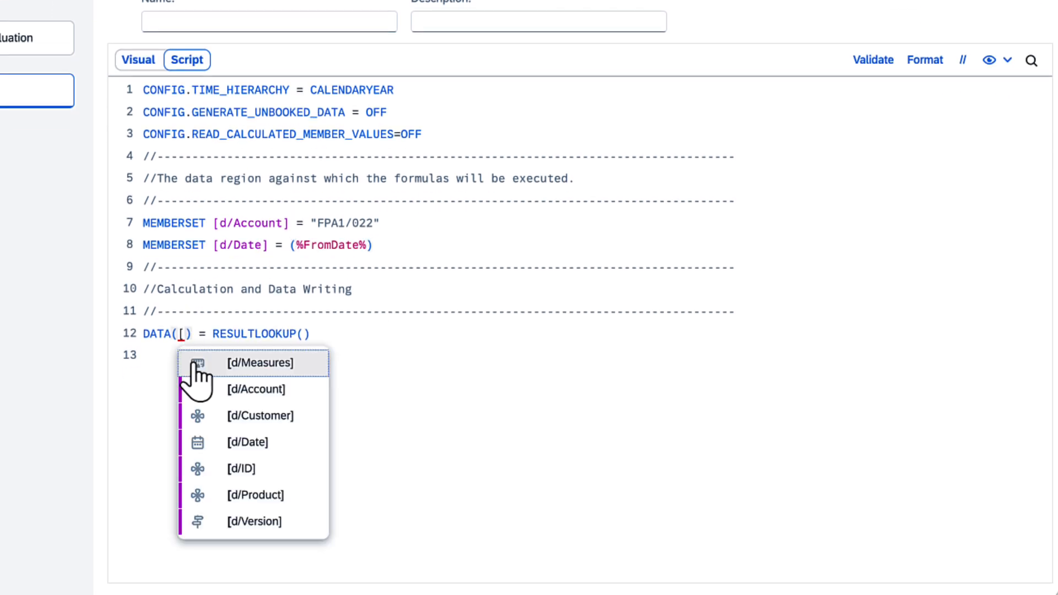
left_click(222, 442)
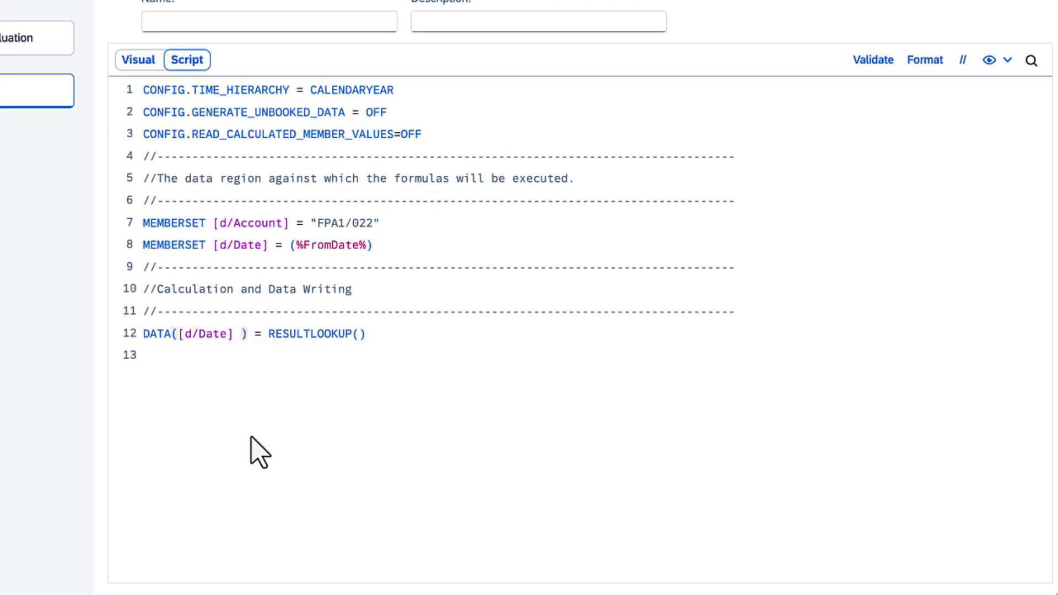
type("= %")
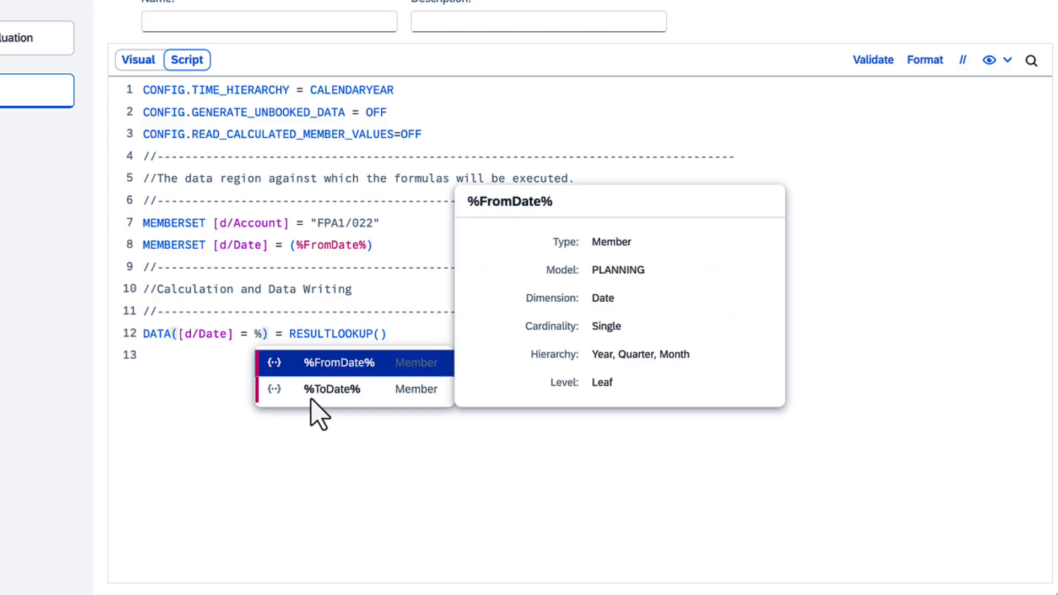
left_click(311, 393)
Step: Restrict RESULTLOOKUP to [d/Version] = "public.Actual" and multiply it by (1 + %Growth%)
left_click(428, 335)
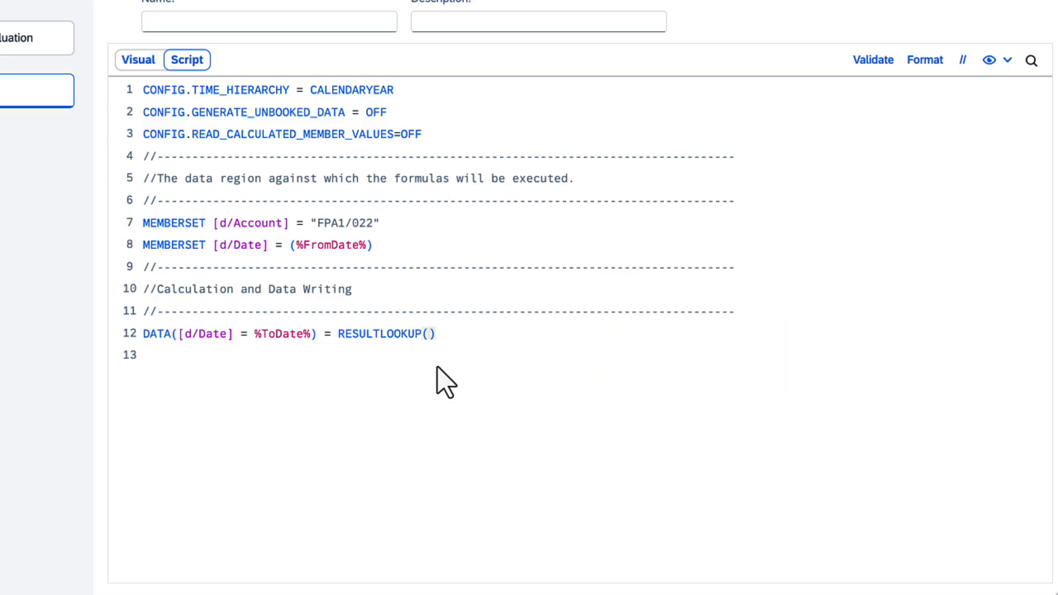
type("[")
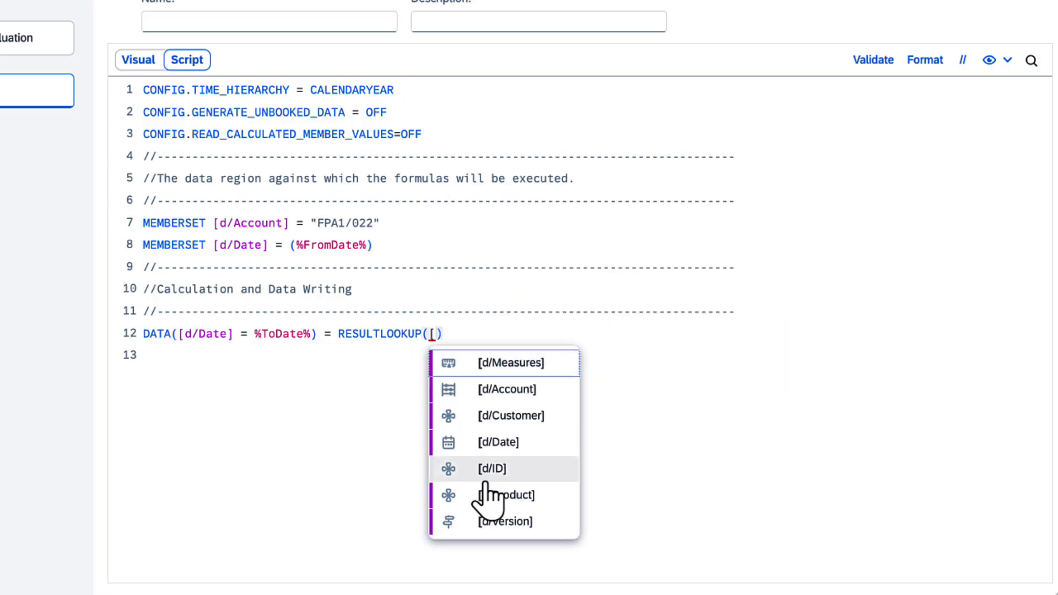
left_click(502, 521)
type("= \"")
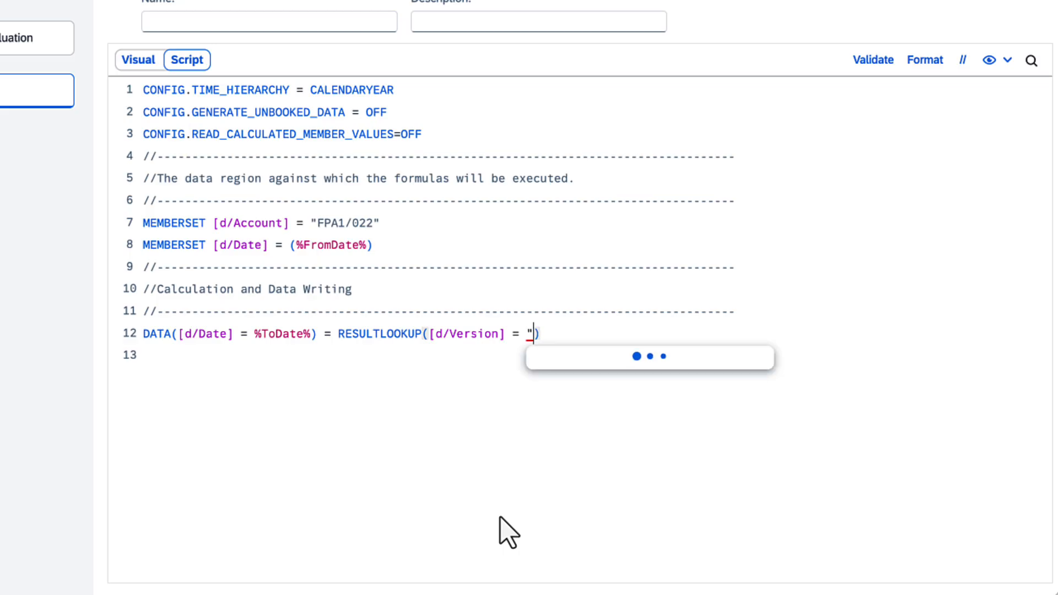
left_click(581, 368)
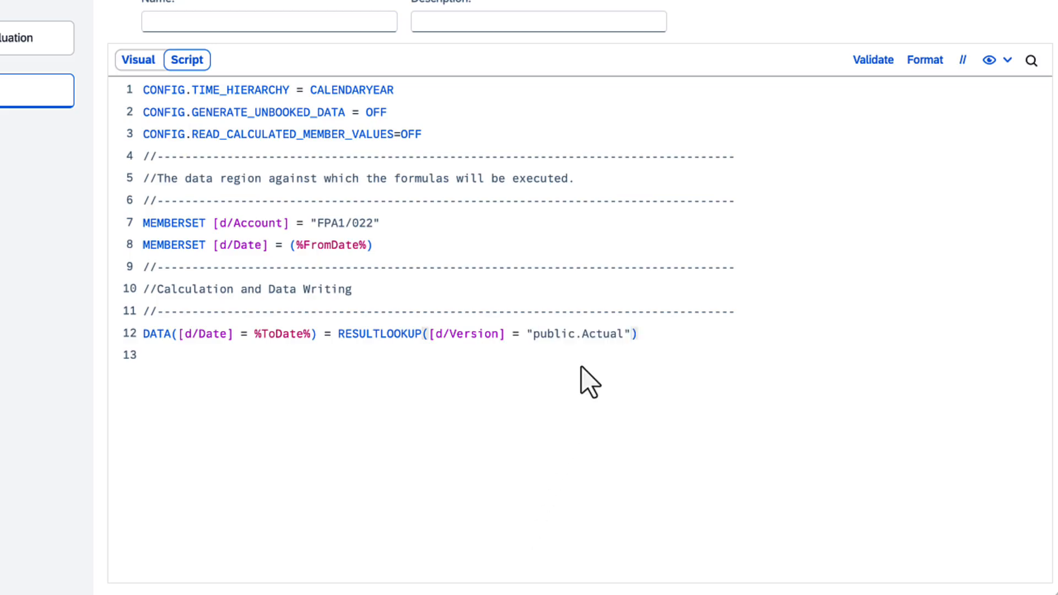
key("End")
type("* (1 + %")
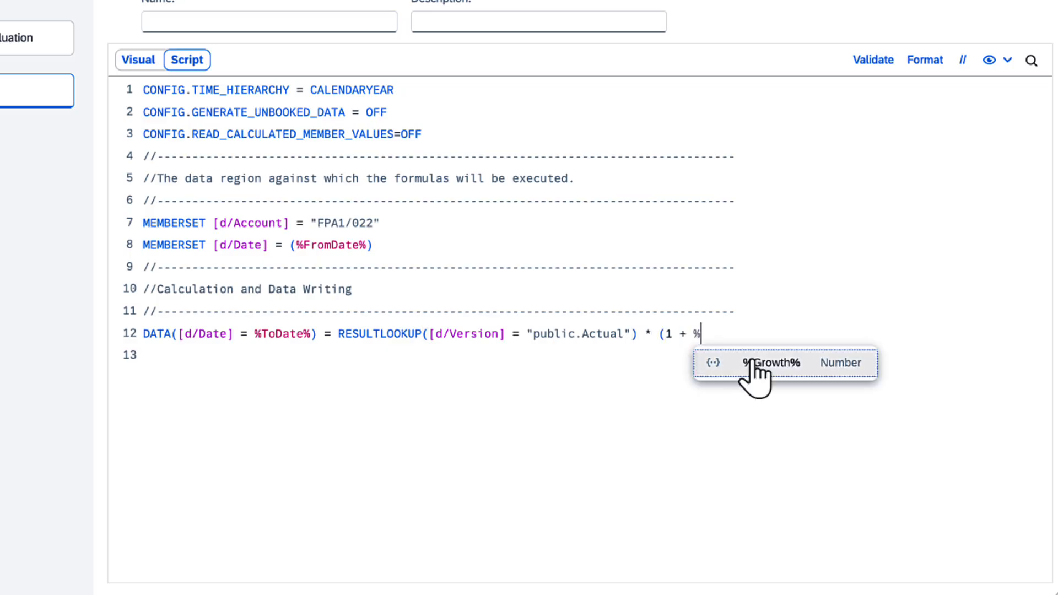
left_click(752, 361)
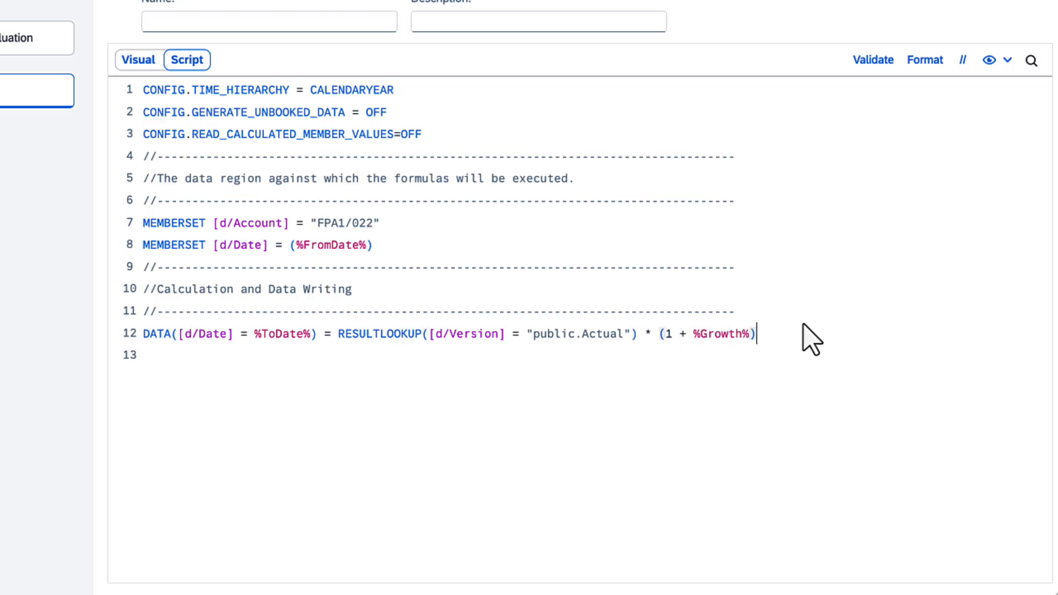
Step: Validate the script and inspect the estimated function scope of RESULTLOOKUP and DATA
left_click(875, 61)
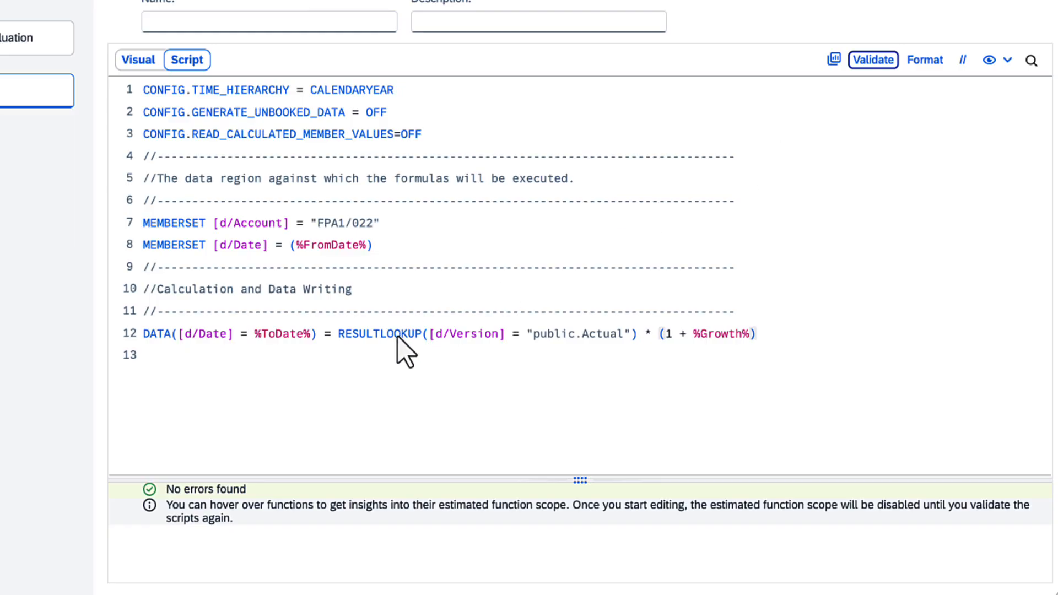
mouse_move(396, 338)
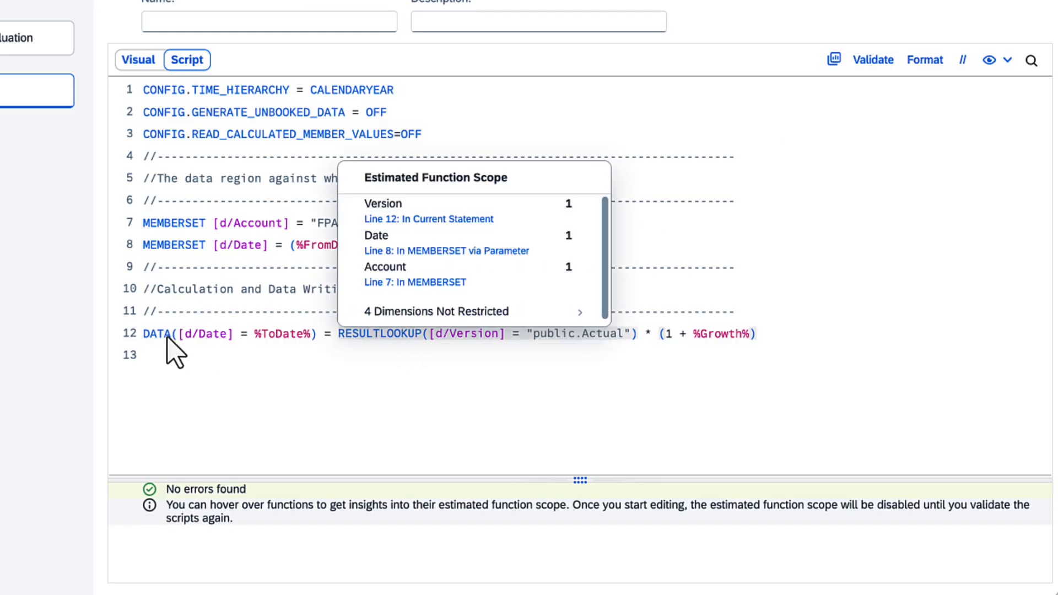
mouse_move(167, 337)
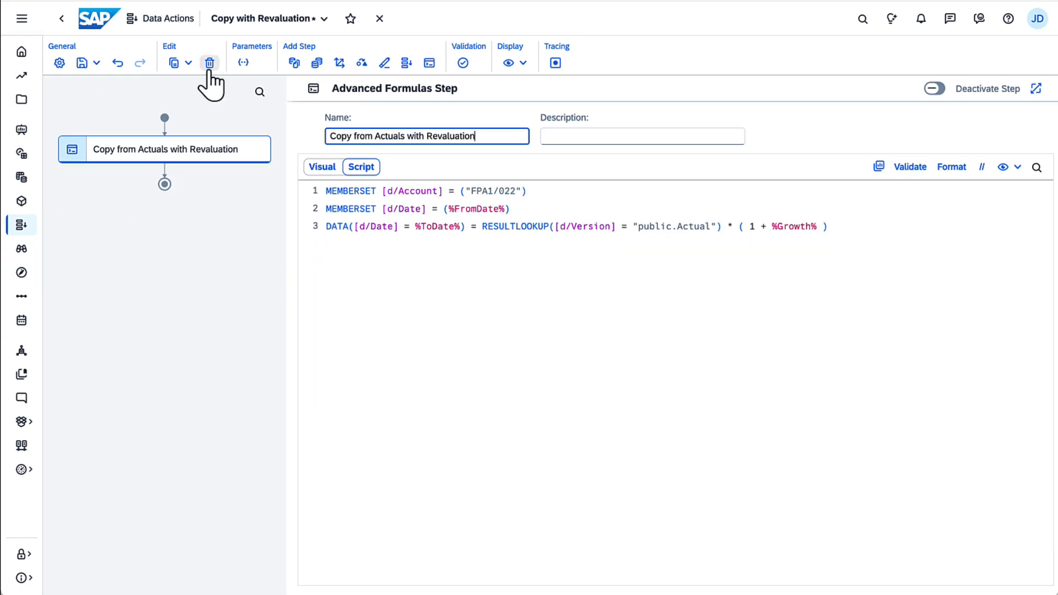
Step: Save the Copy with Revaluation data action
left_click(96, 63)
left_click(94, 84)
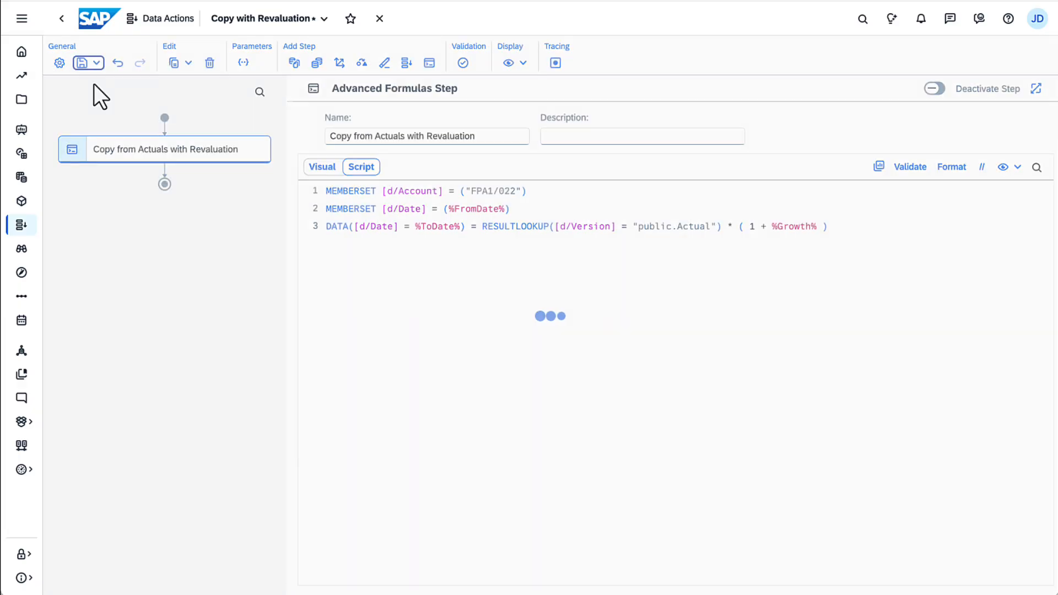